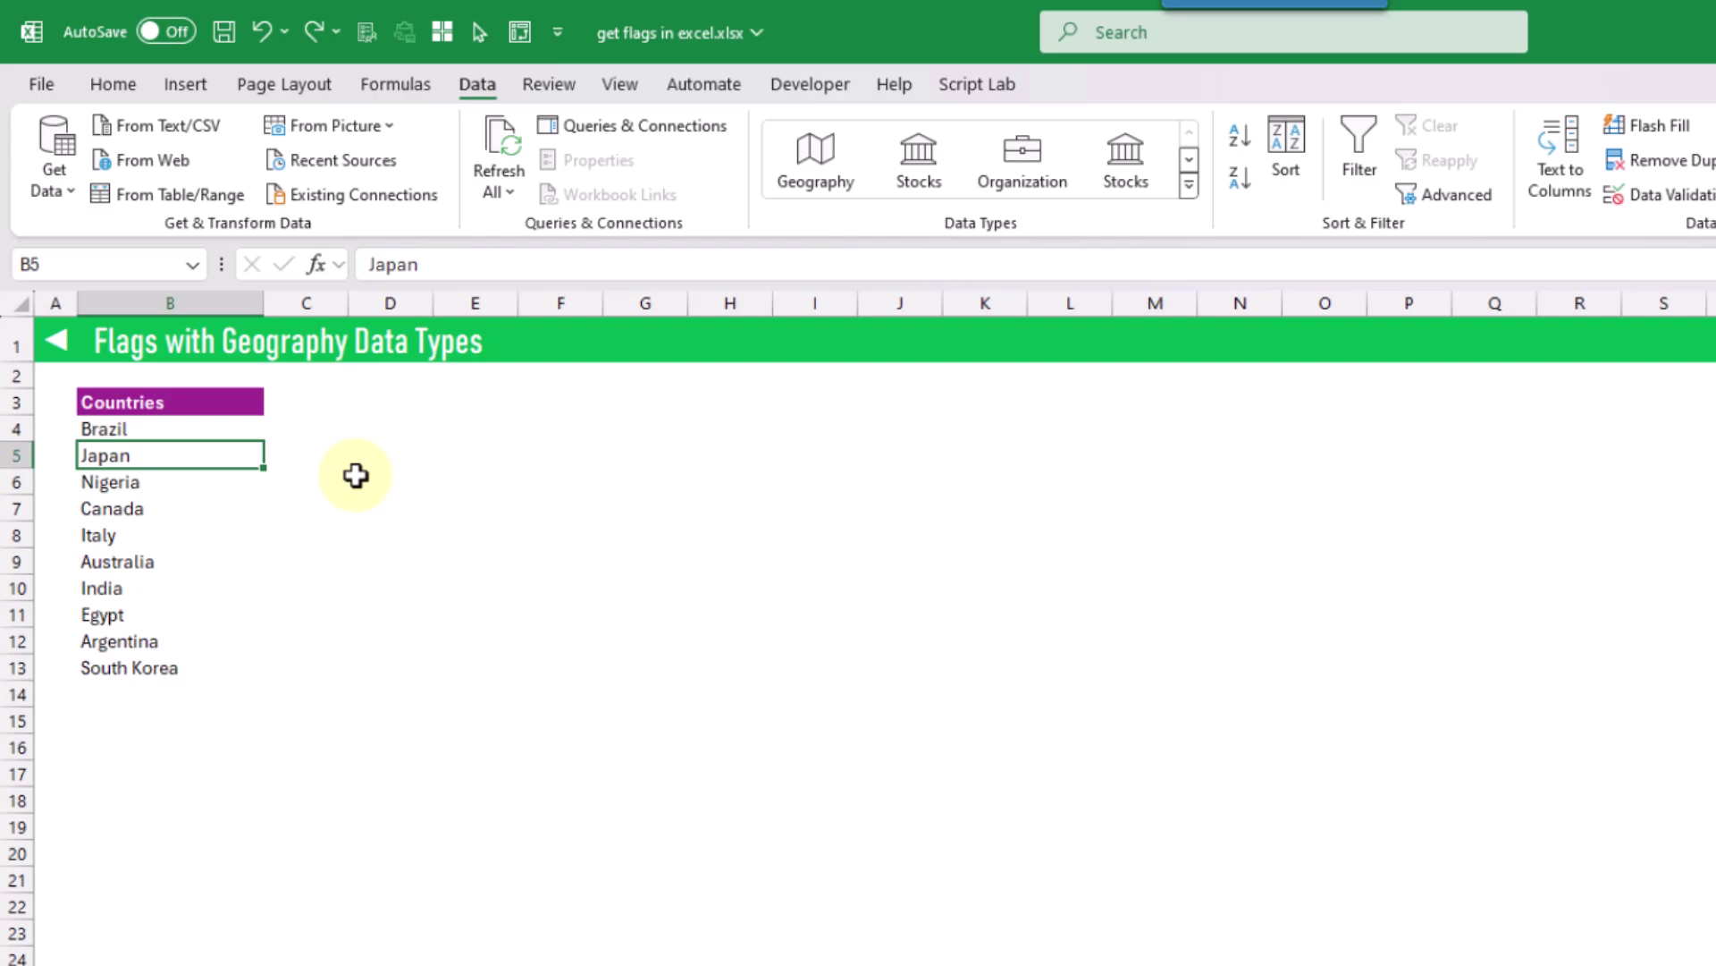
- Convert the ten country names in B4:B13, Brazil to South Korea, to Geography, then select Nigeria
drag(210, 430, 204, 663)
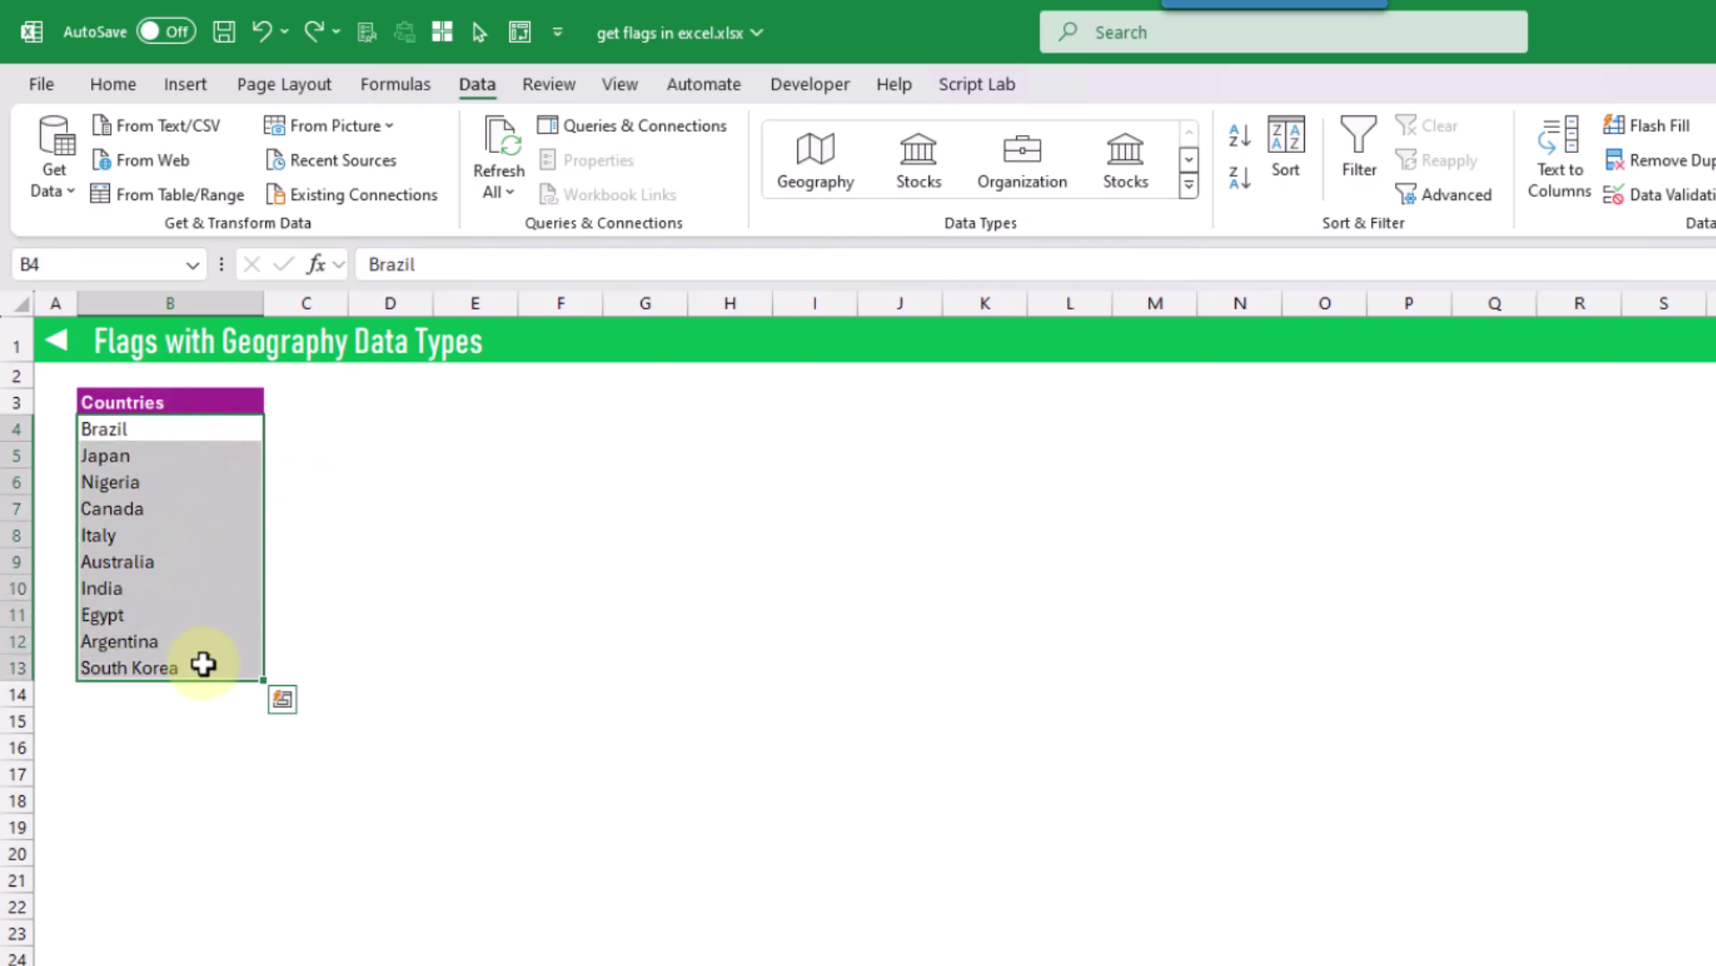
click(822, 168)
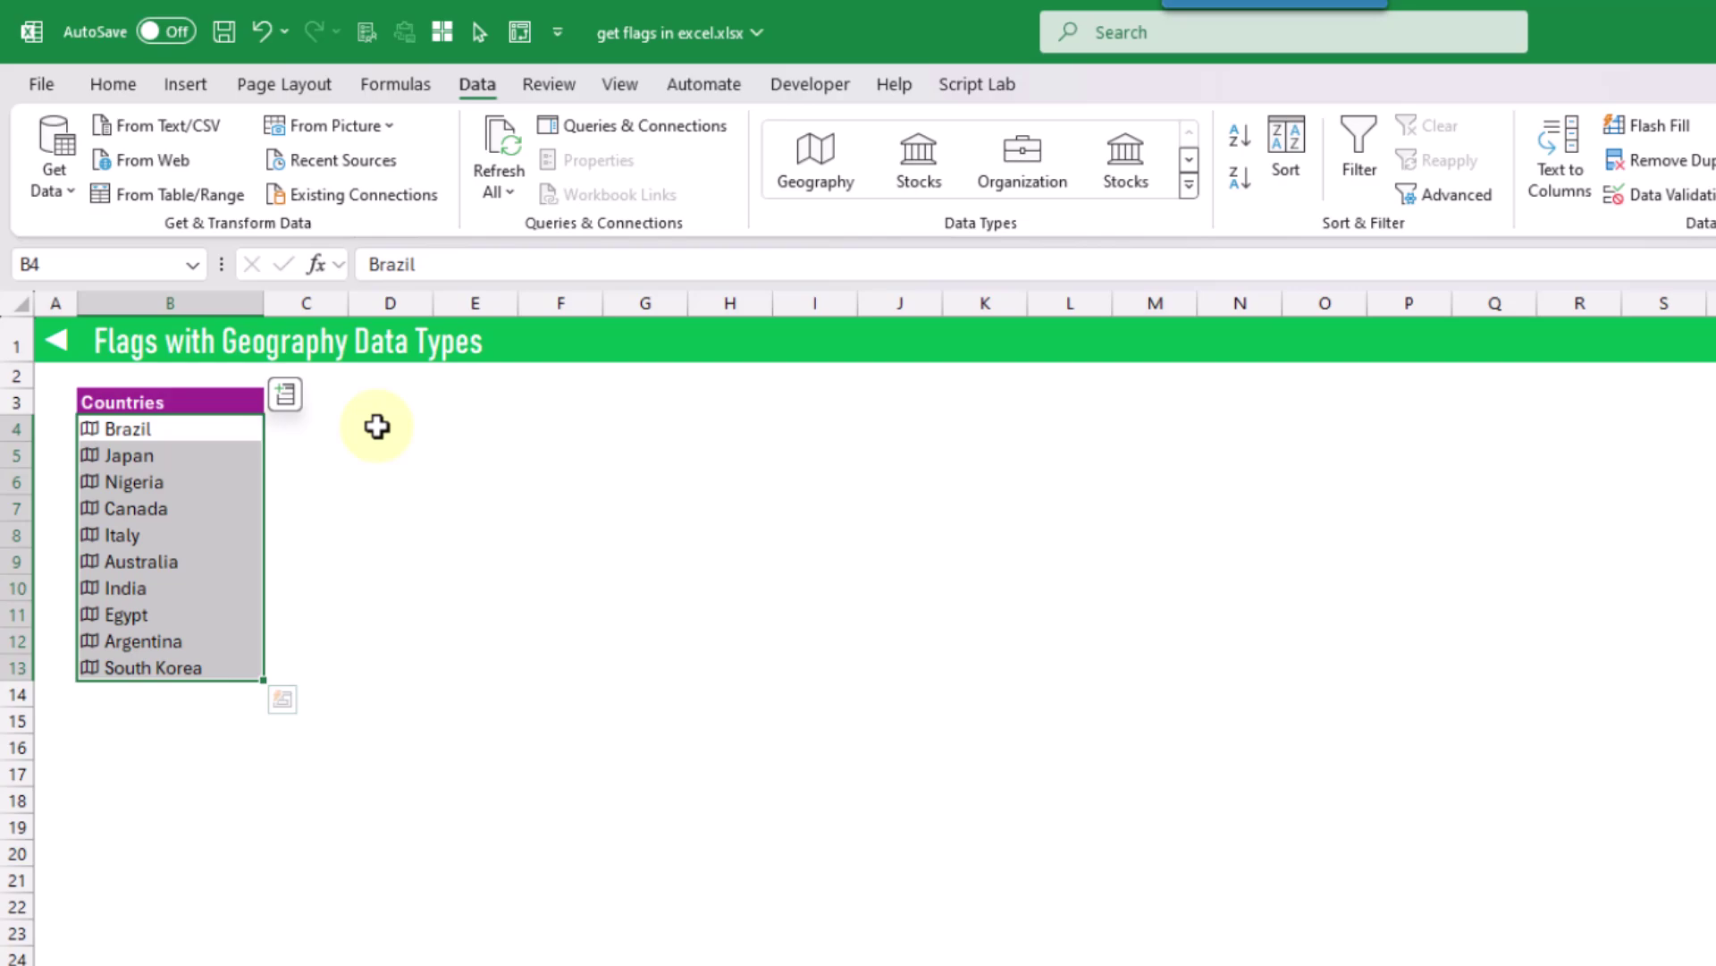
click(157, 485)
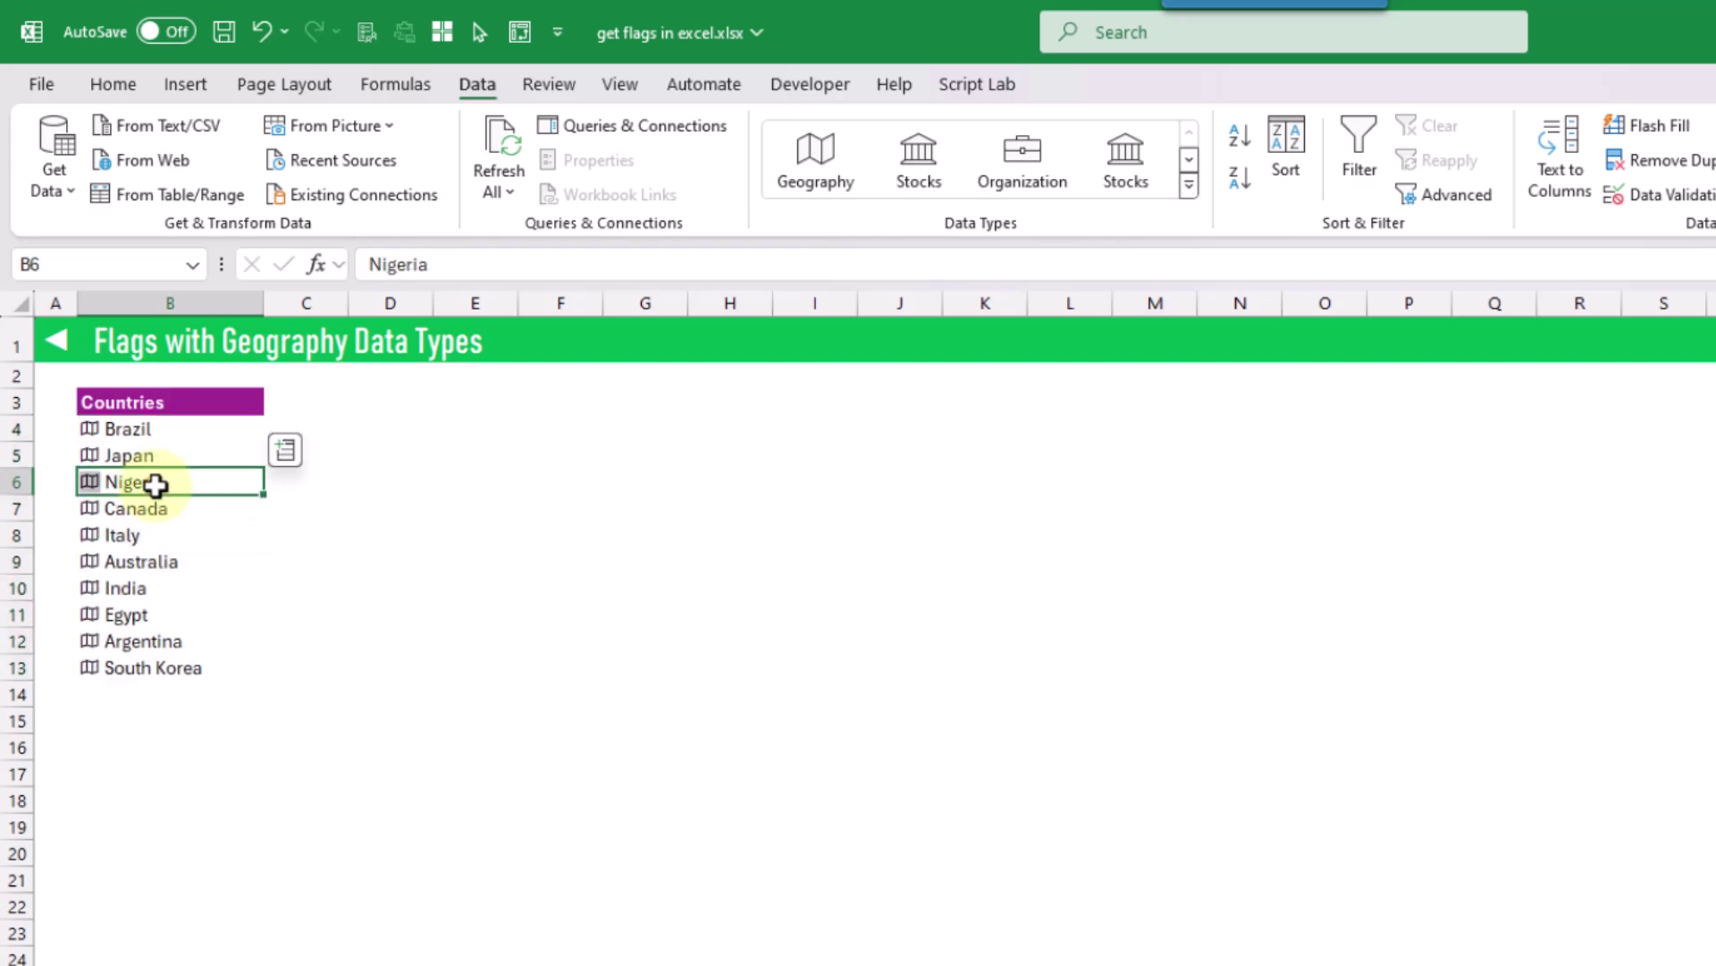
- Open Nigeria's Geography card and review its flag, capital Abuja, population and area
click(90, 484)
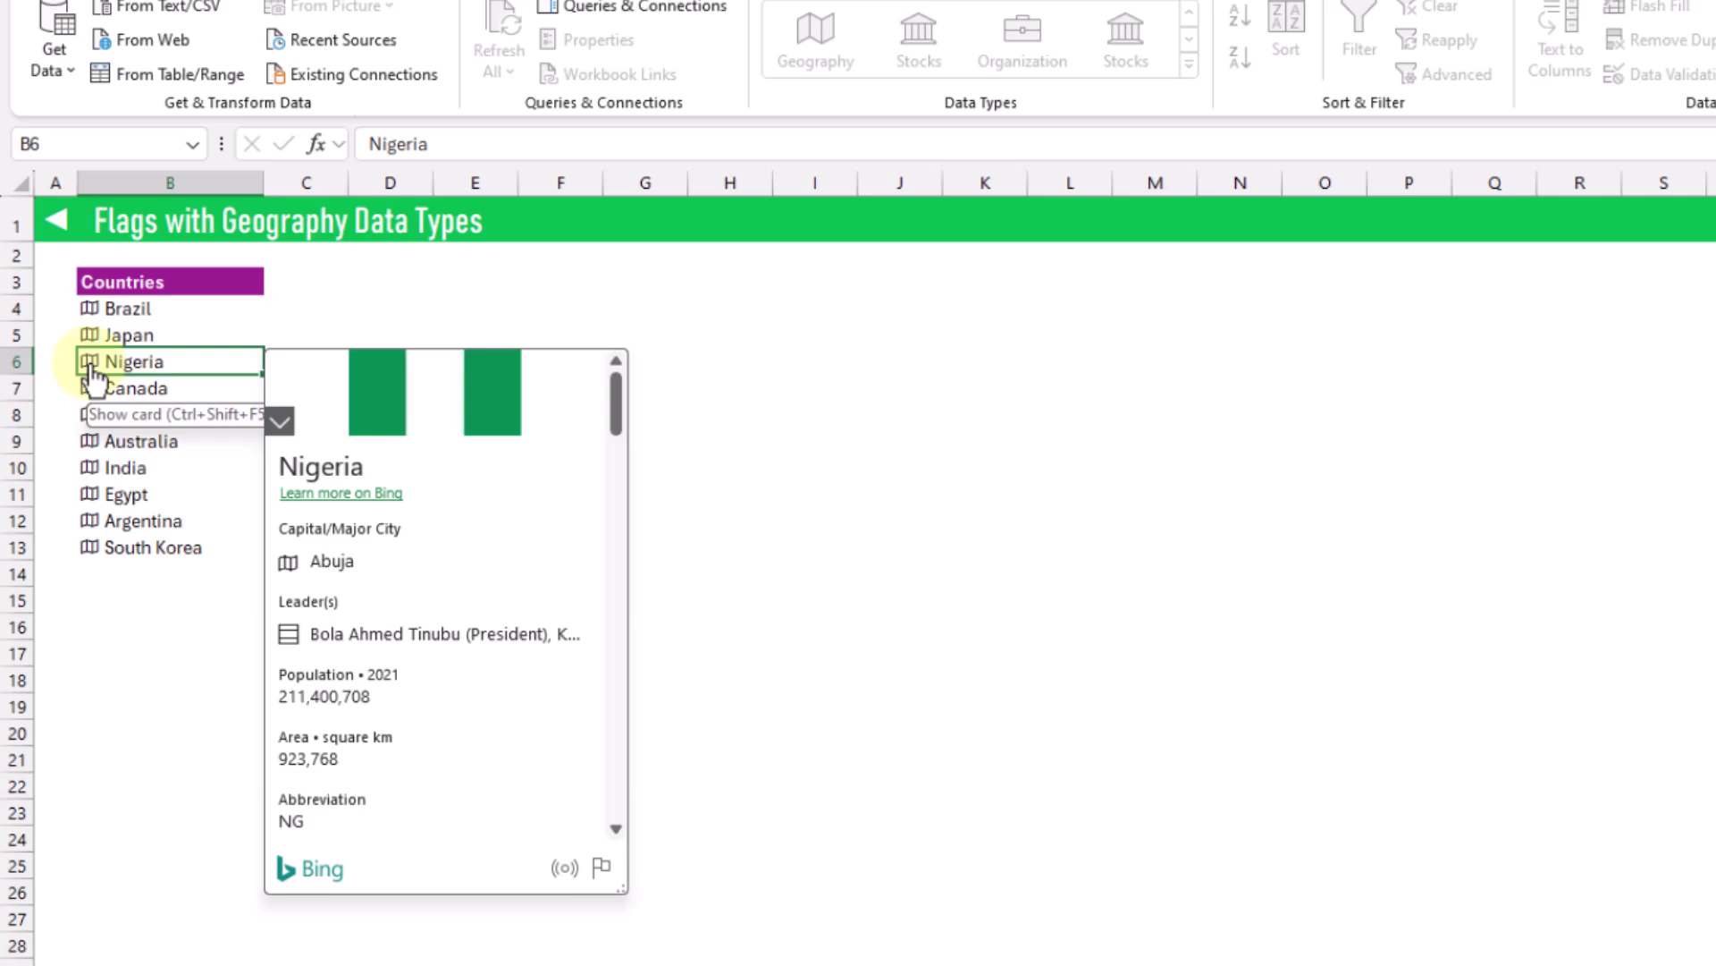
scroll(380, 501, down, 3)
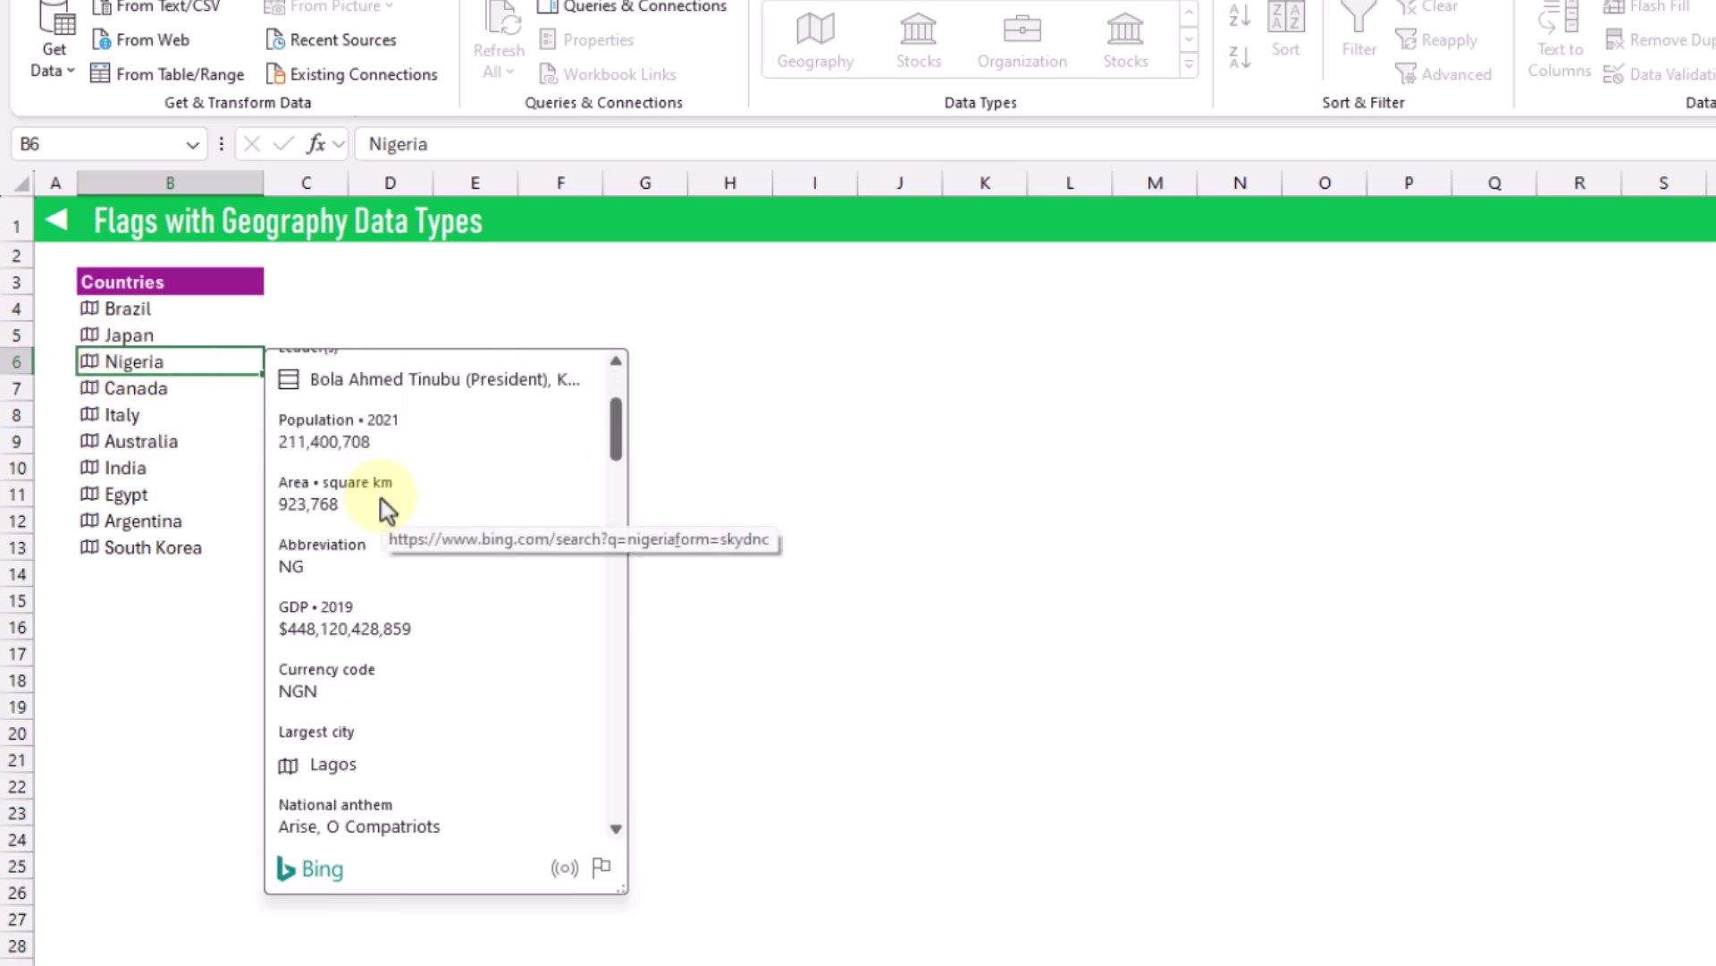
scroll(381, 499, down, 1)
scroll(380, 499, down, 1)
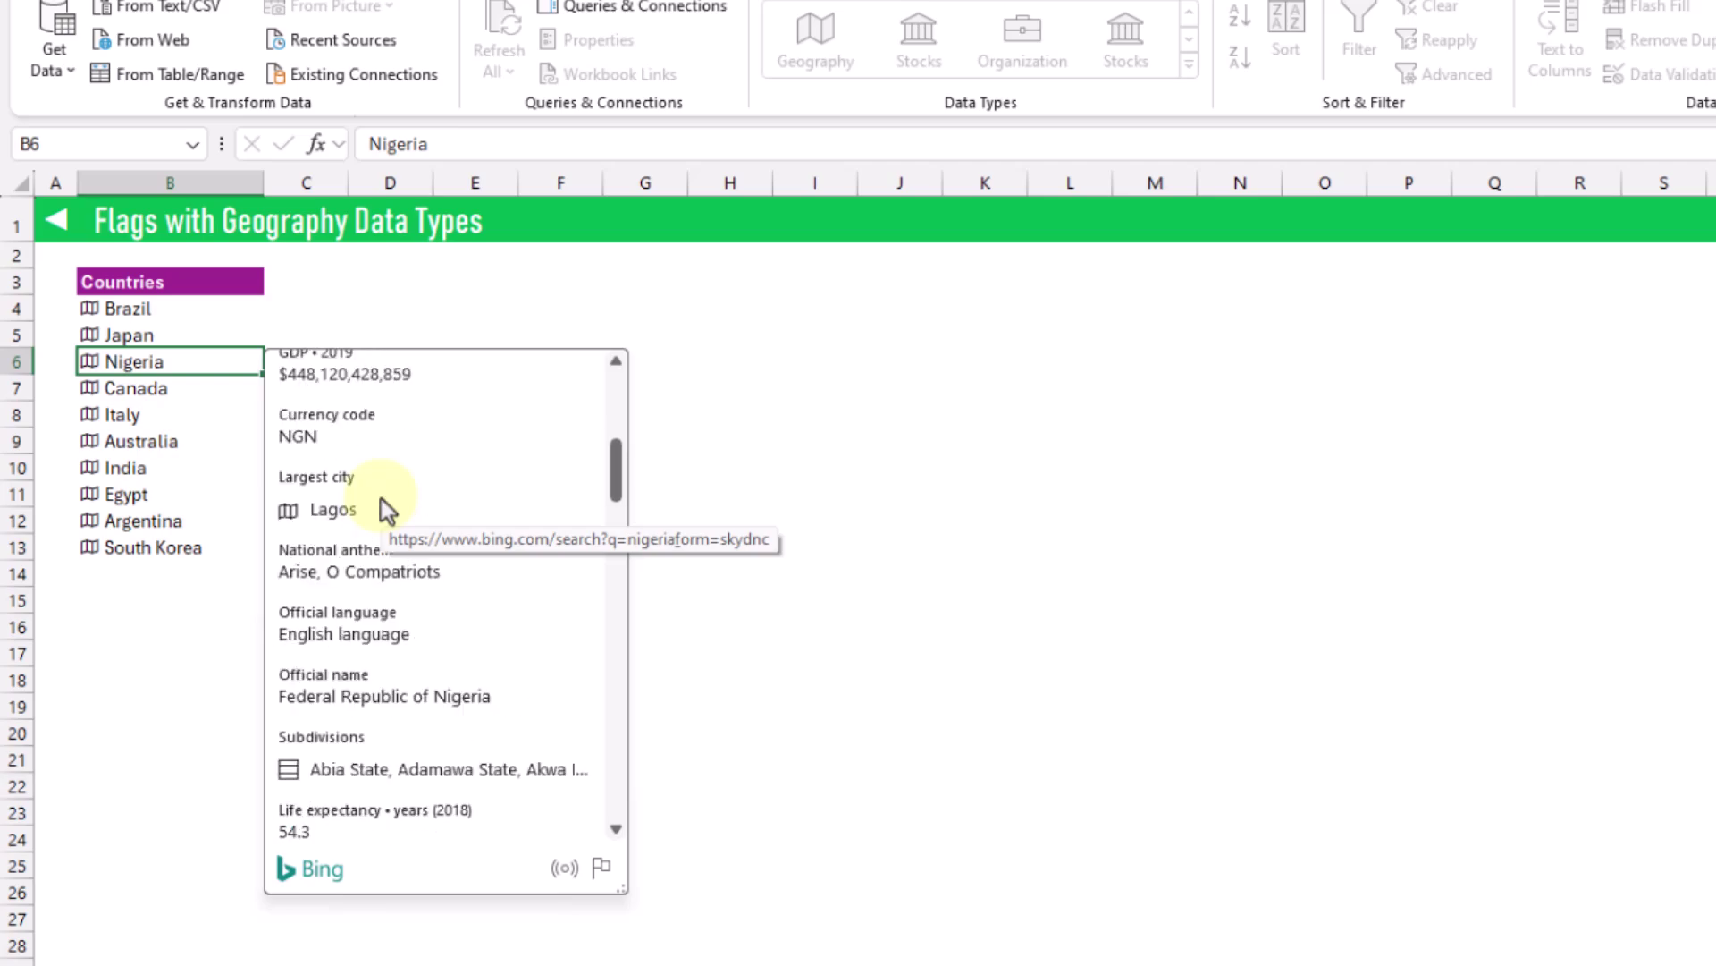
scroll(381, 499, up, 5)
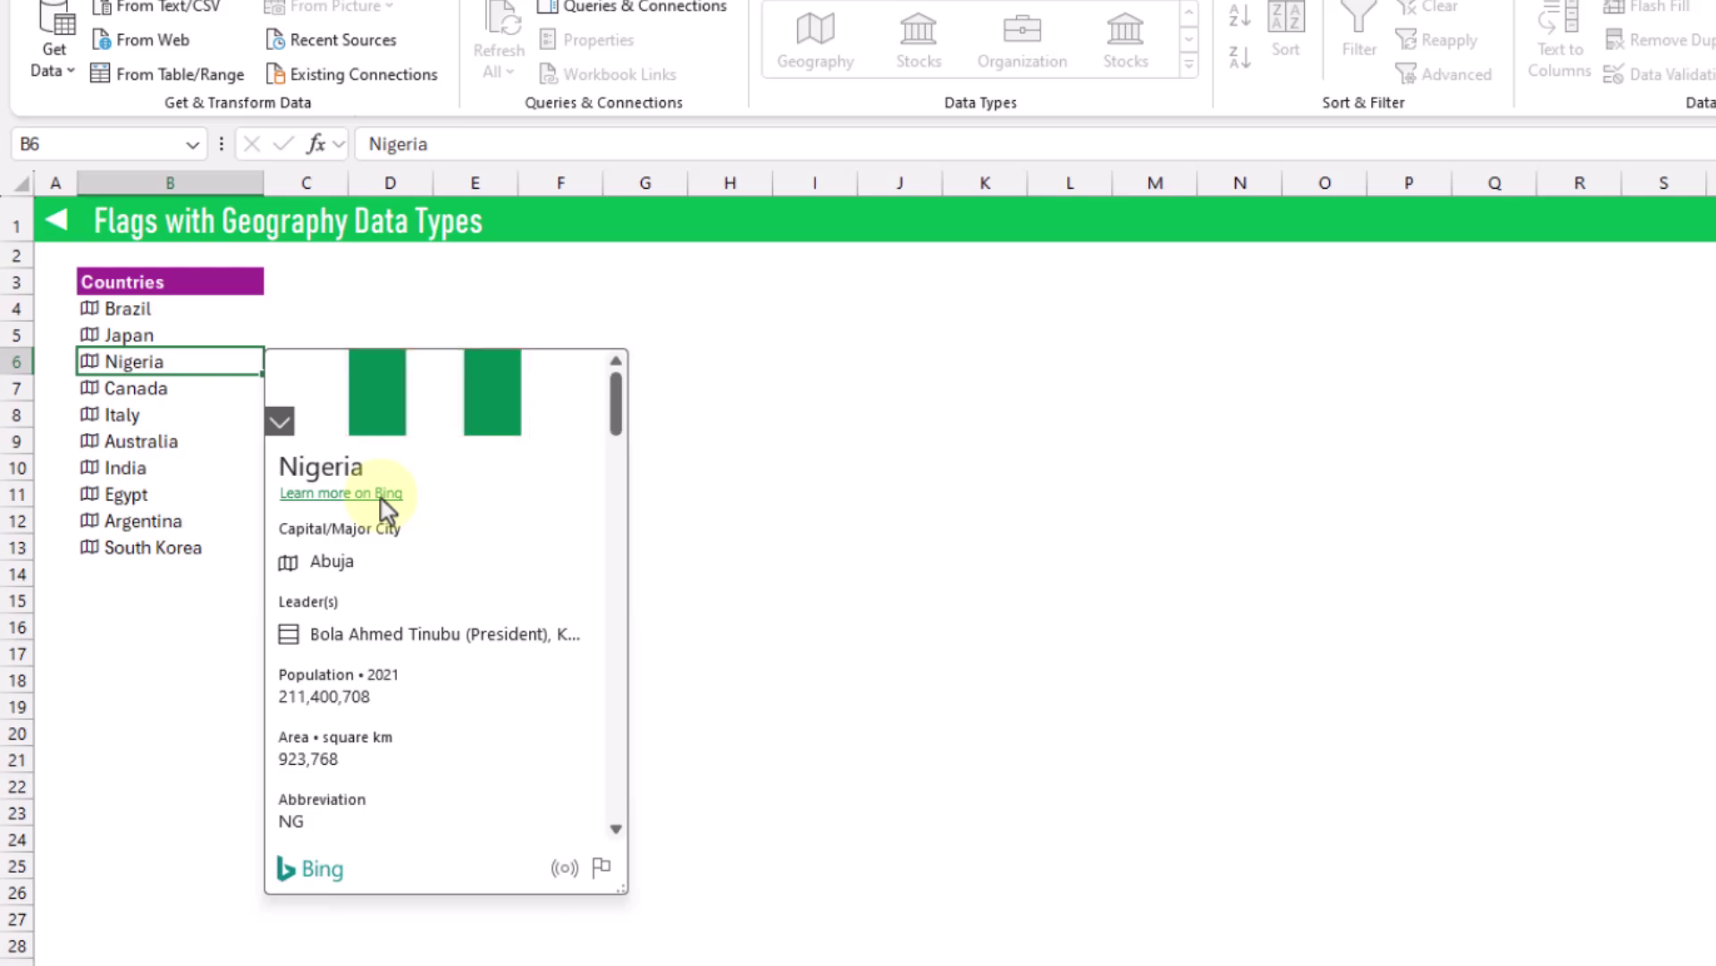
- Close Nigeria's card and add the Image field for B4:B13, filling column C with flags
click(173, 306)
click(173, 306)
drag(174, 306, 188, 547)
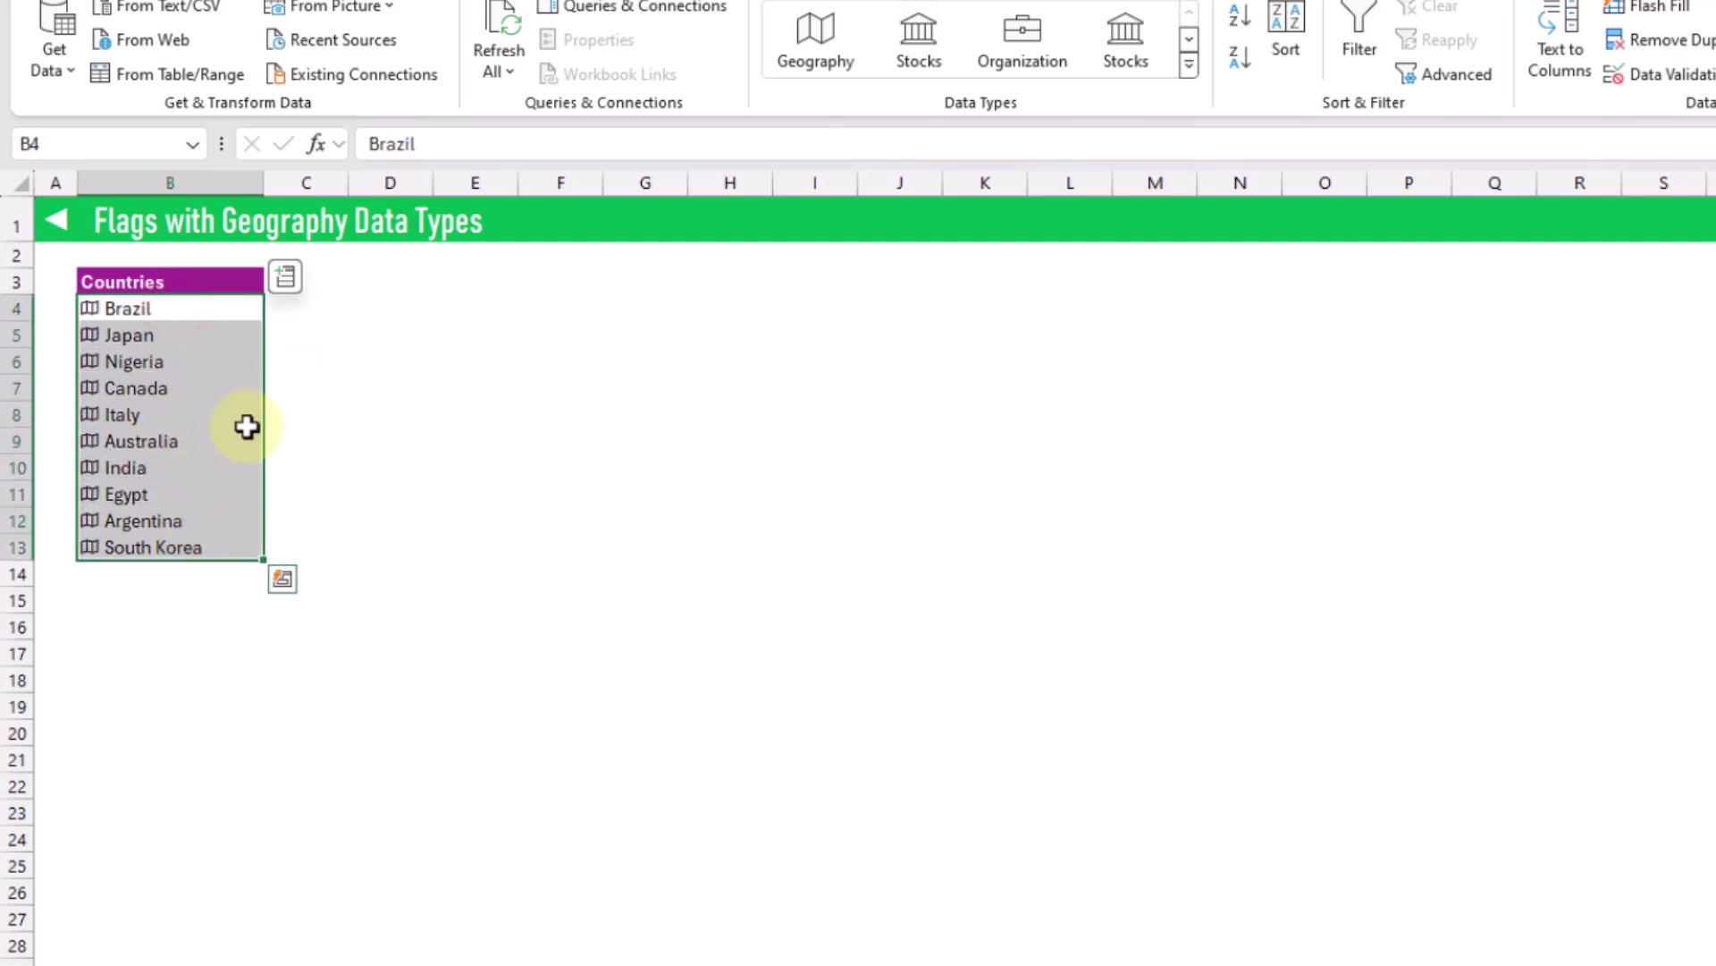
click(290, 282)
scroll(370, 475, down, 4)
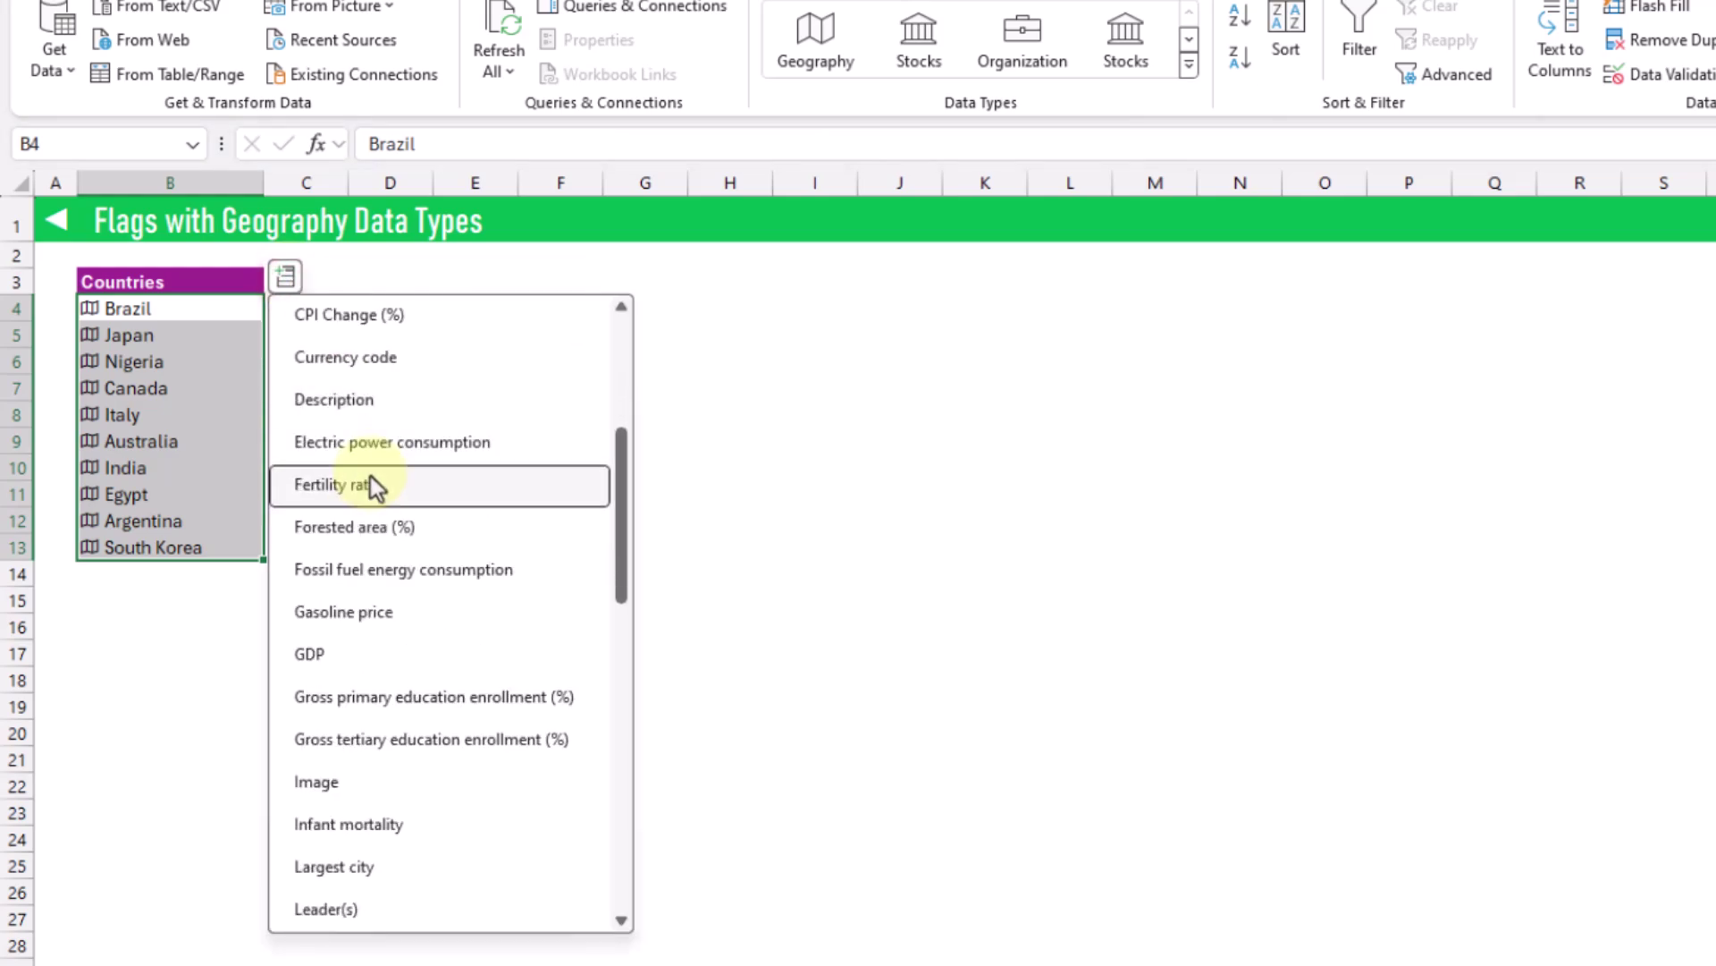
scroll(372, 476, down, 2)
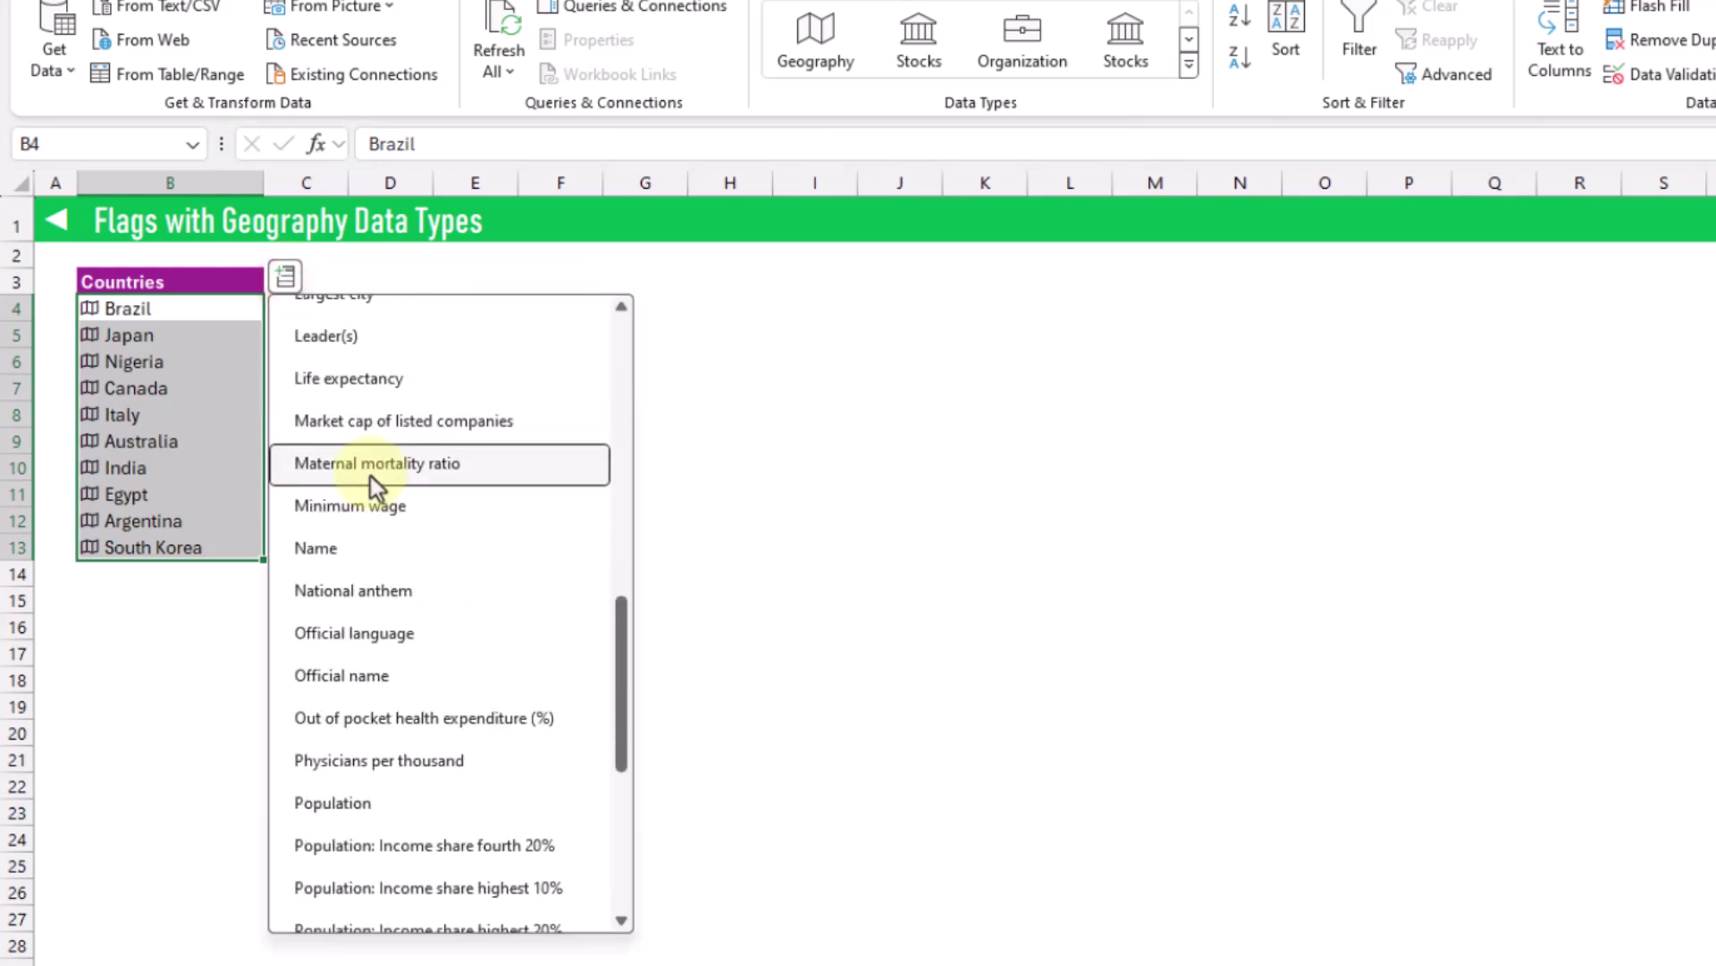
scroll(370, 476, down, 2)
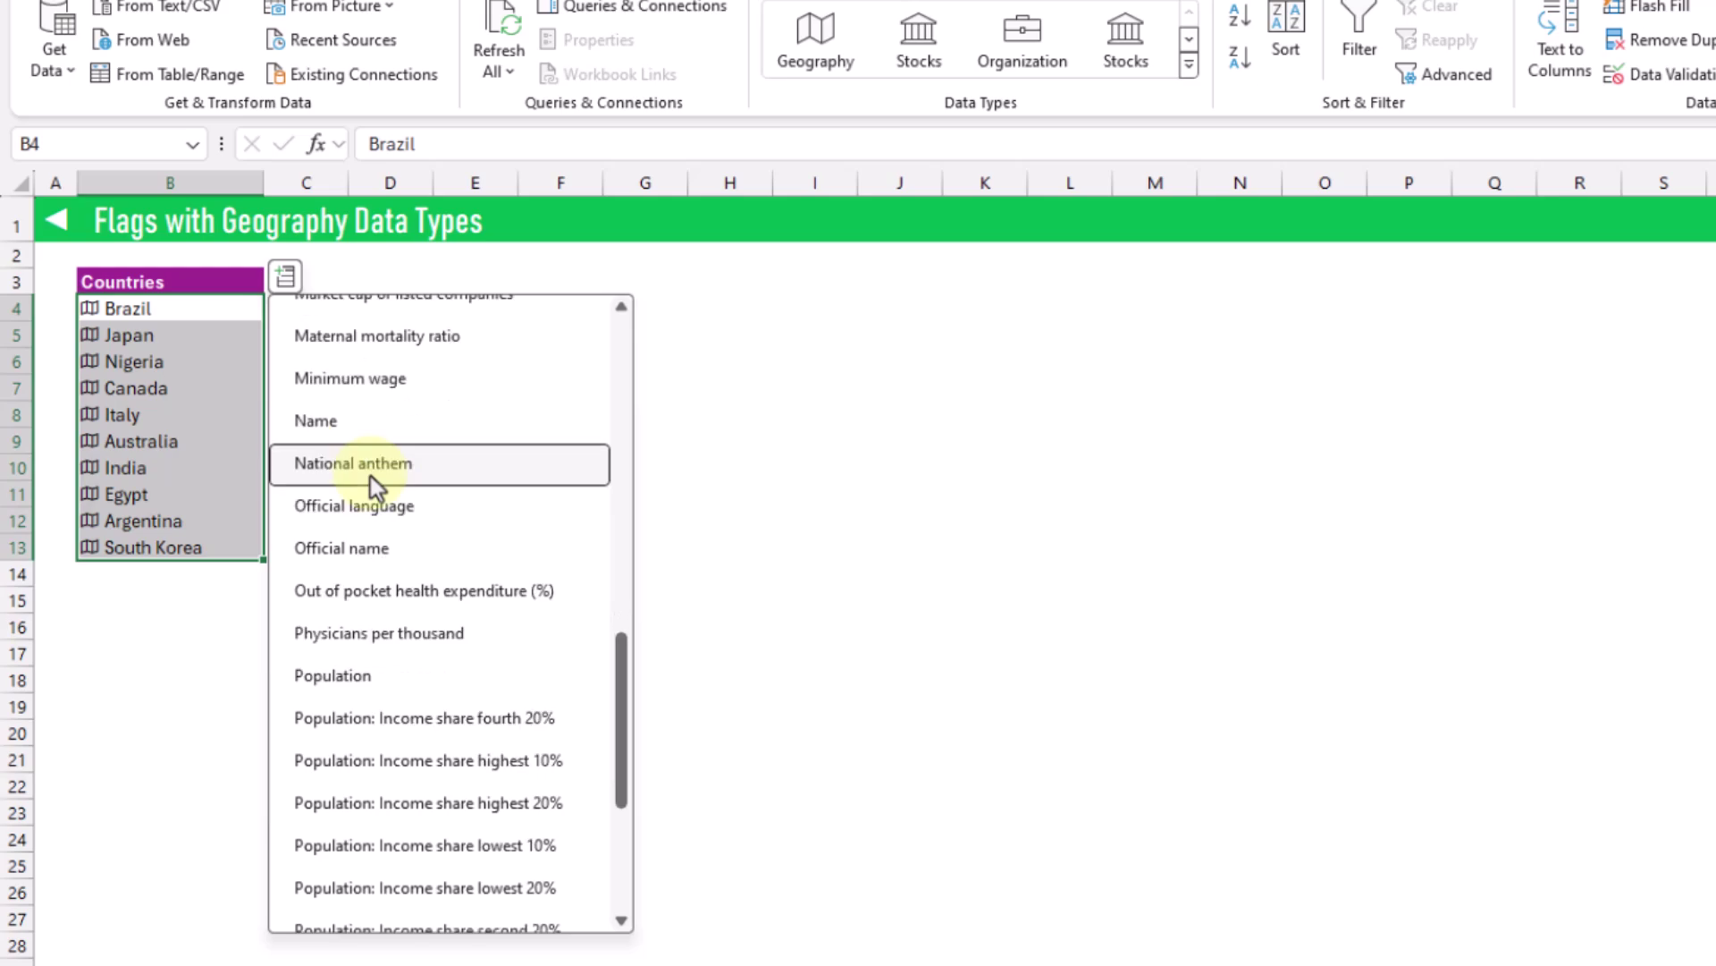
scroll(370, 476, up, 5)
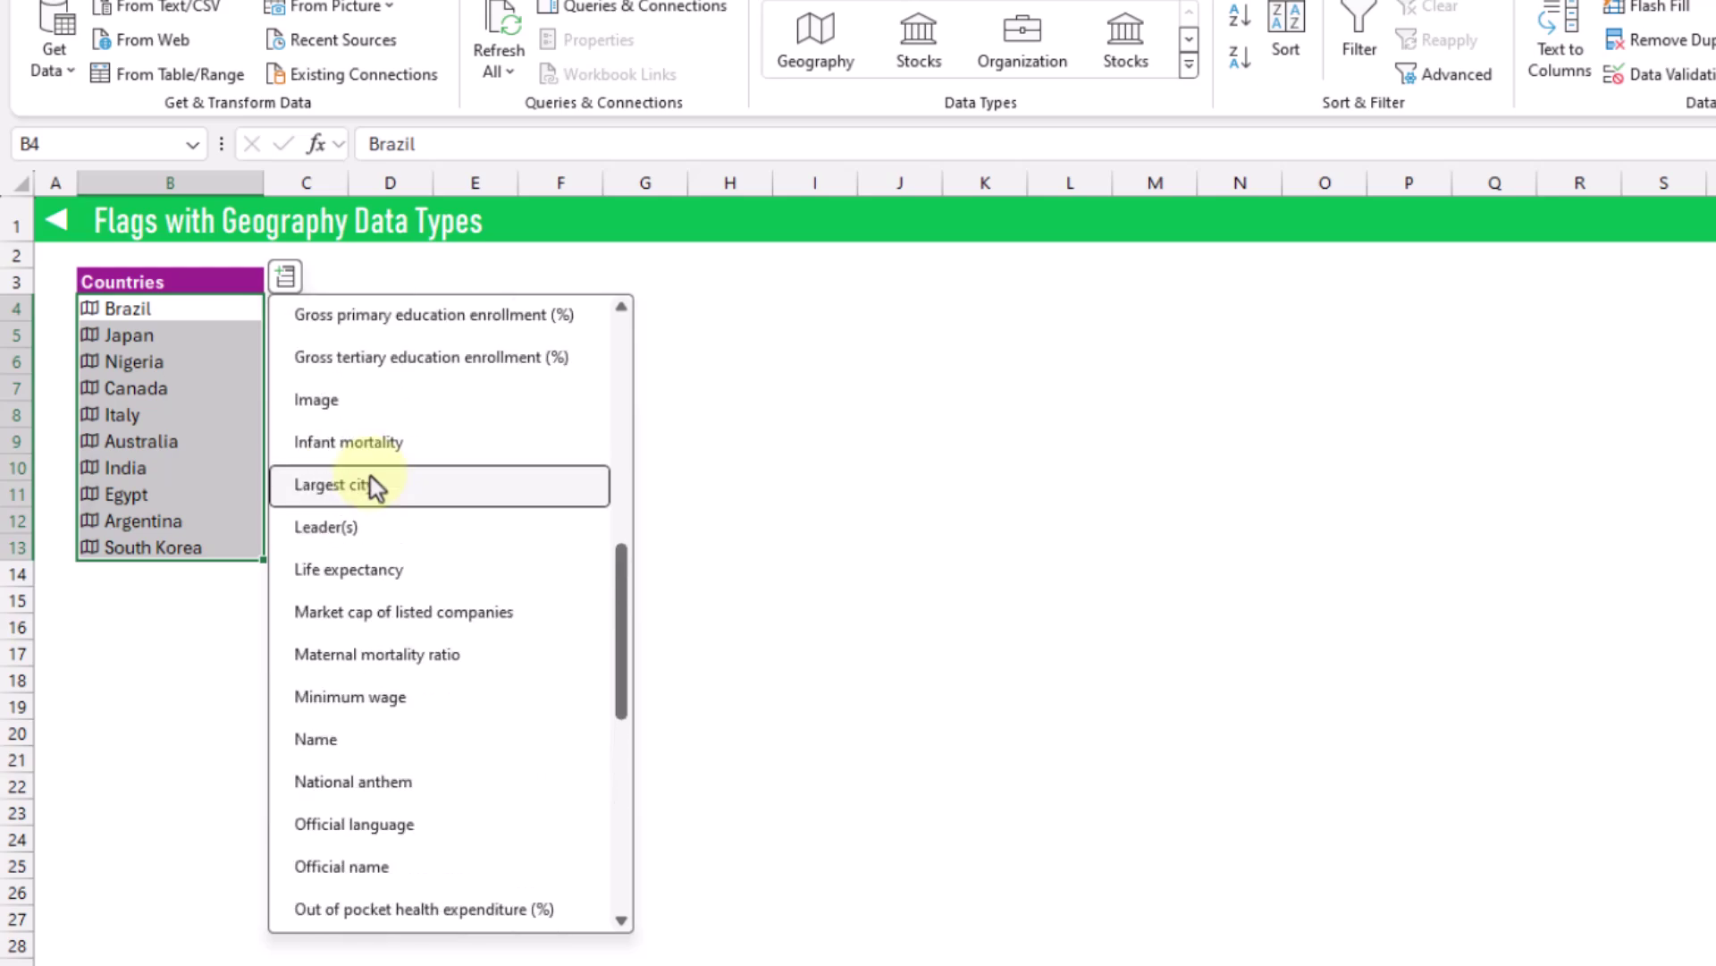
click(388, 410)
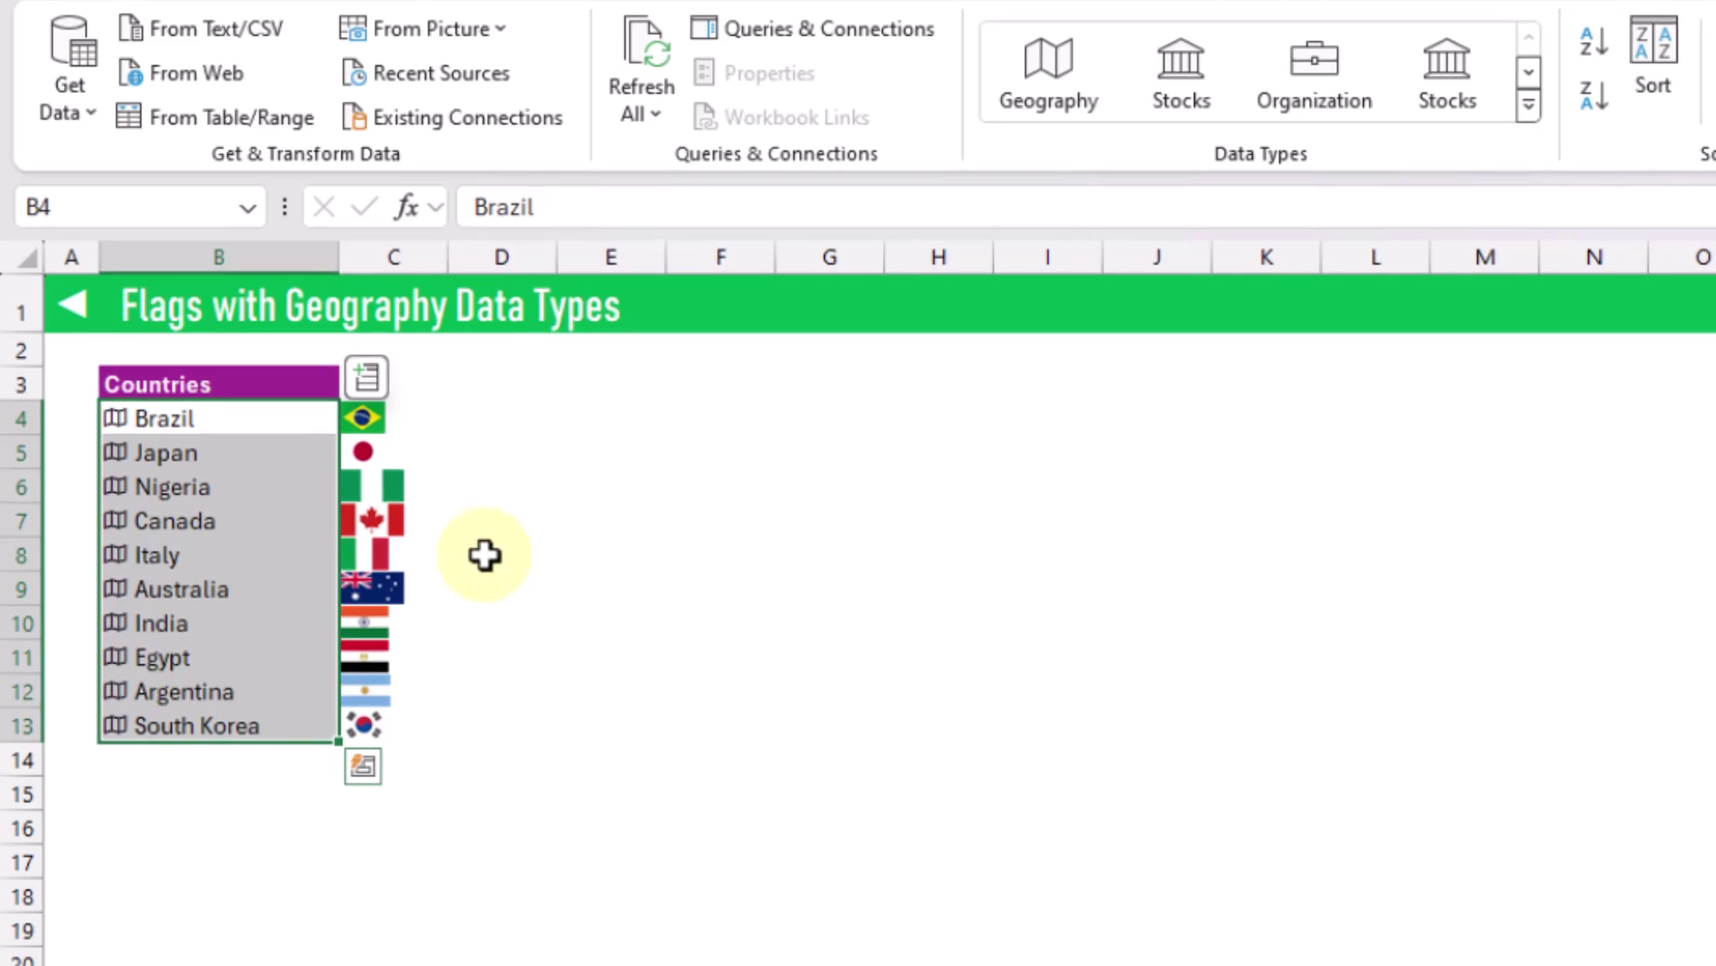
- Extract Canada's thirteen provinces and territories from its data card into the grid
click(205, 520)
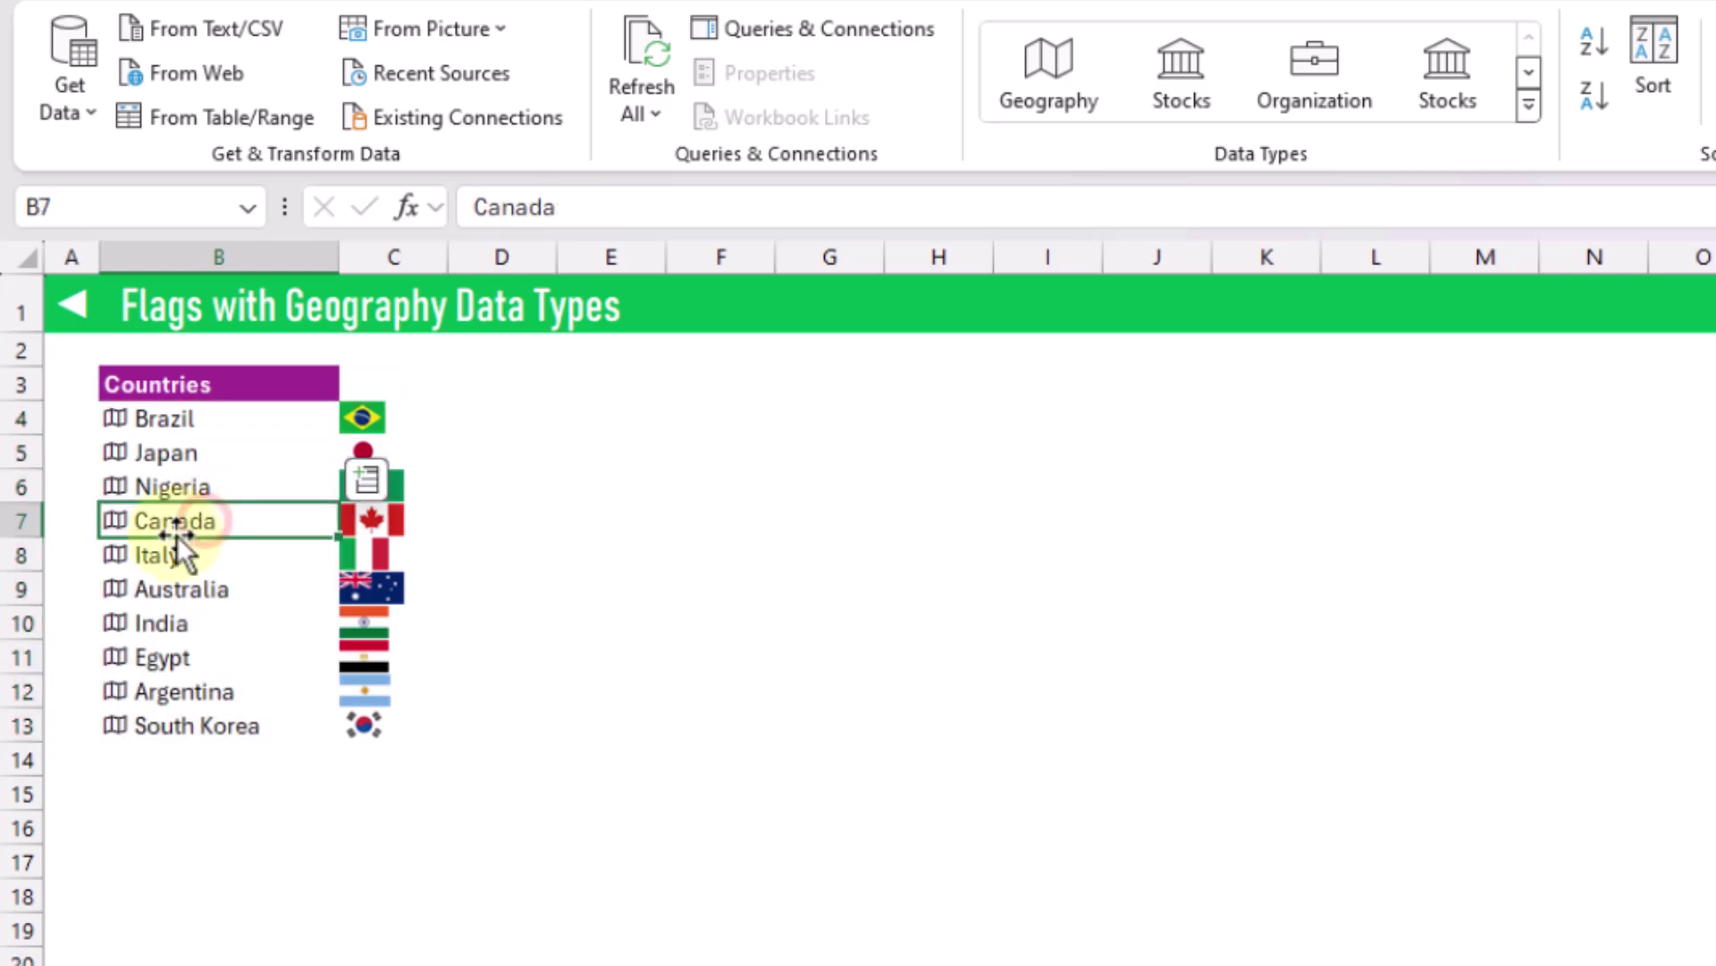
click(112, 521)
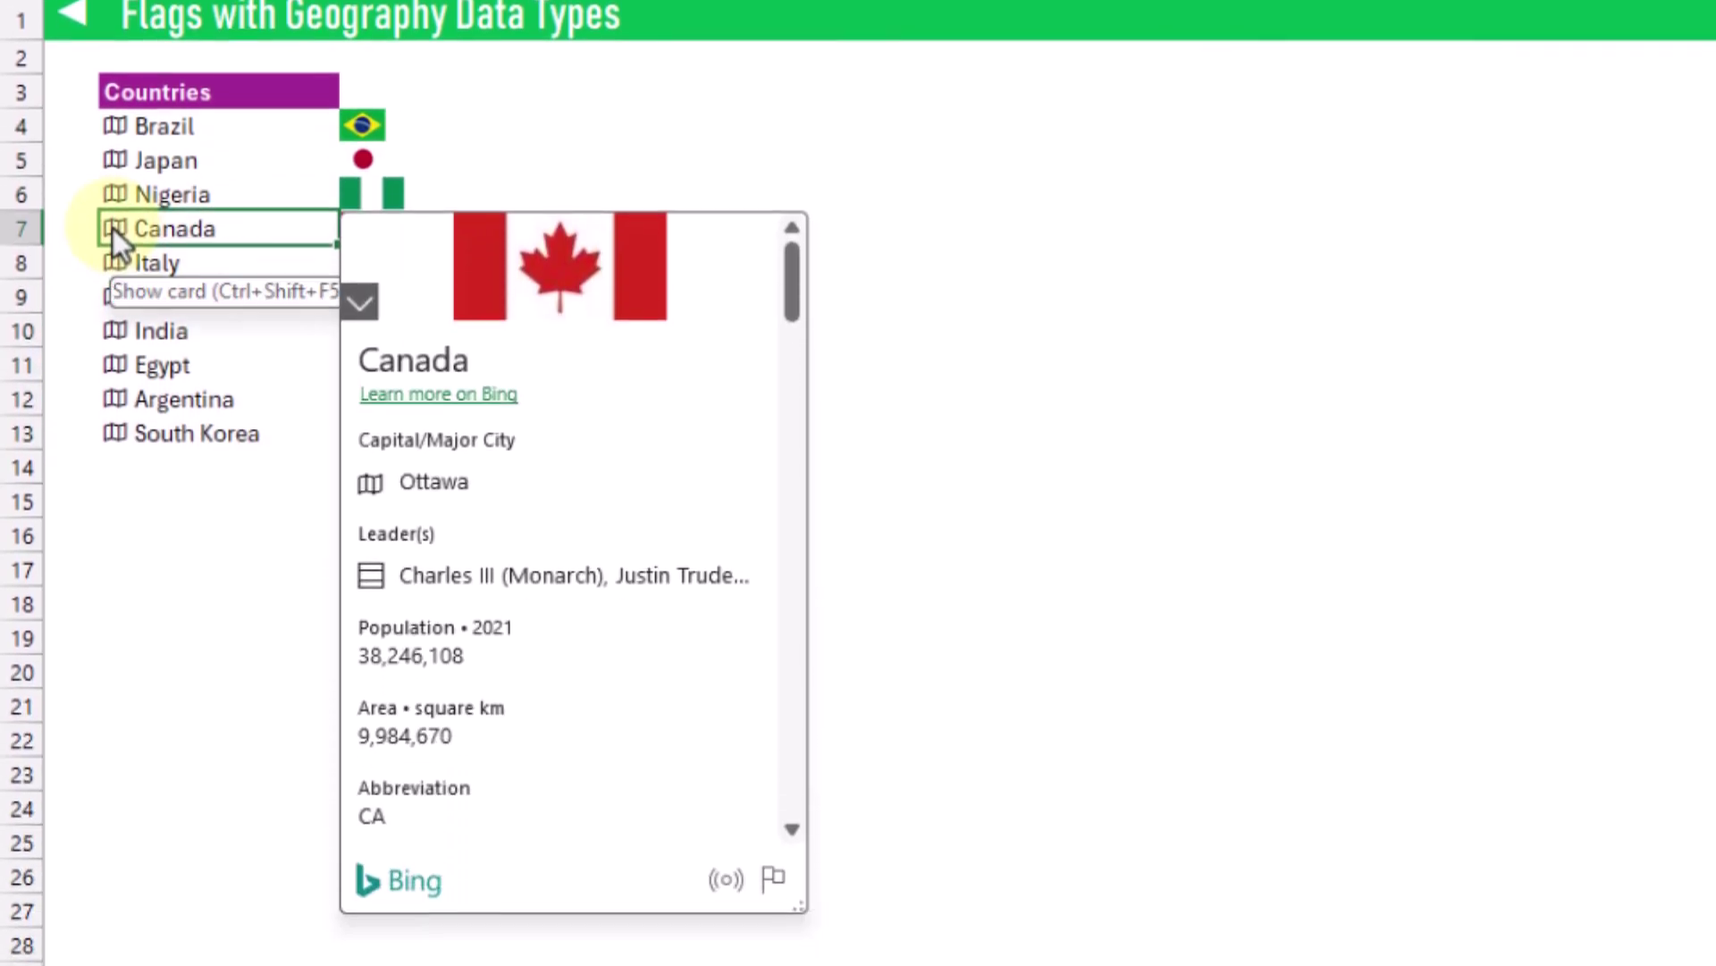
scroll(490, 497, down, 5)
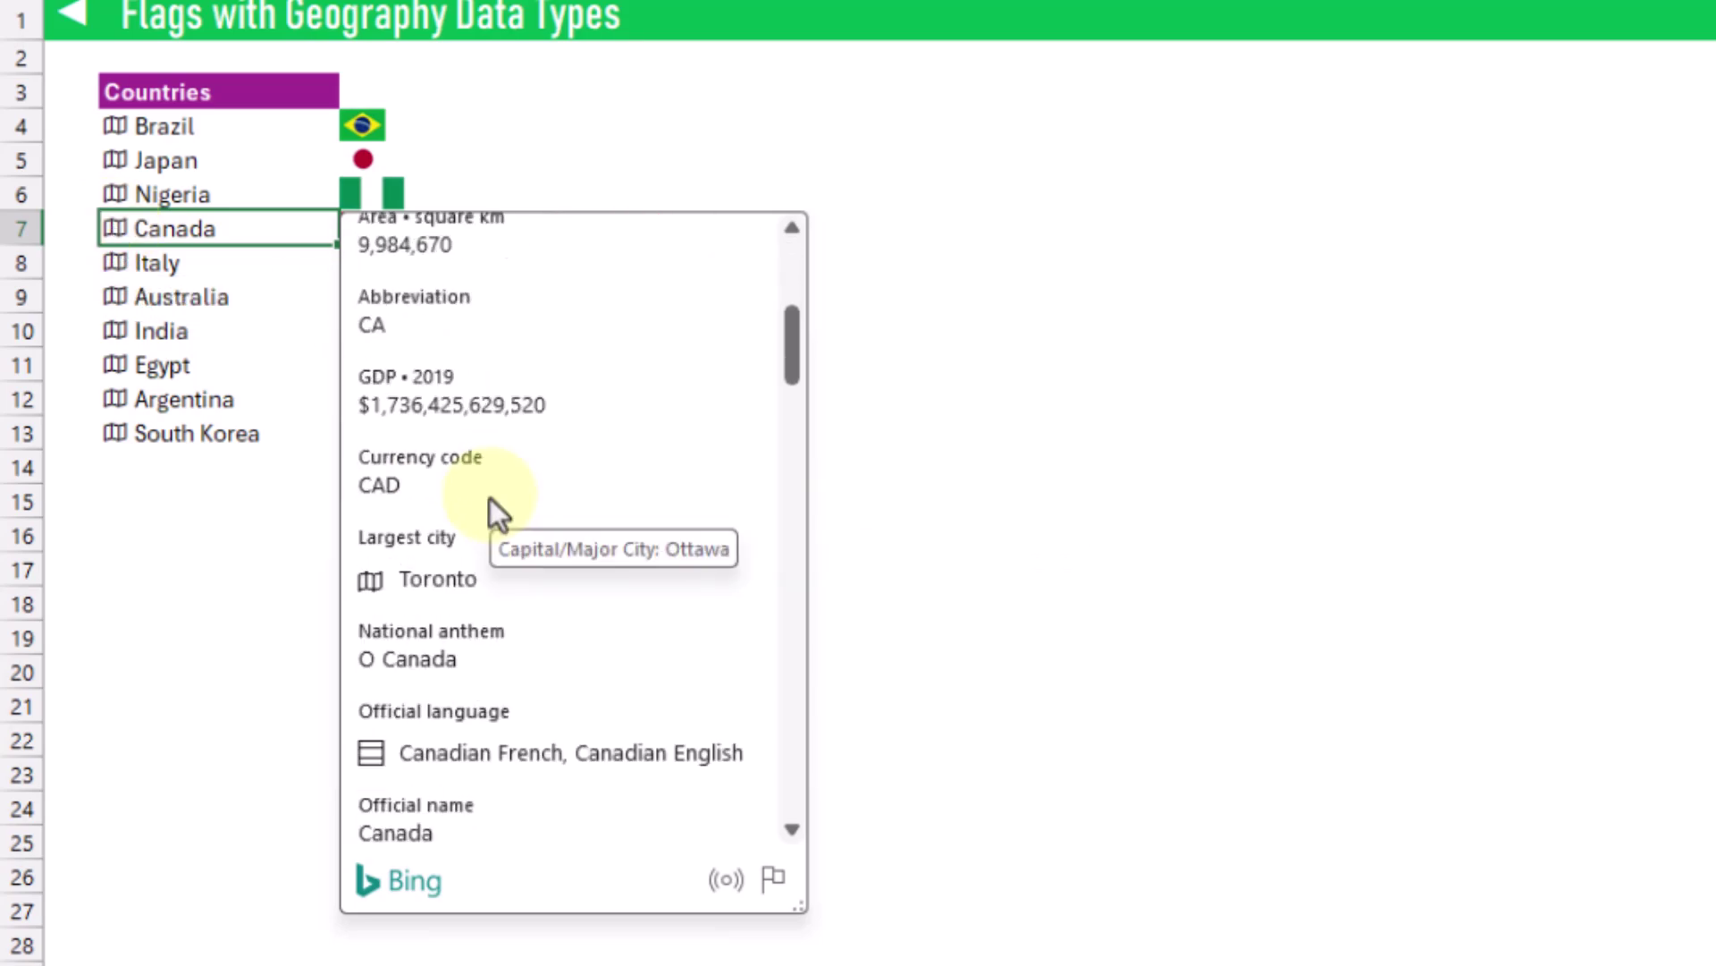
scroll(490, 497, down, 5)
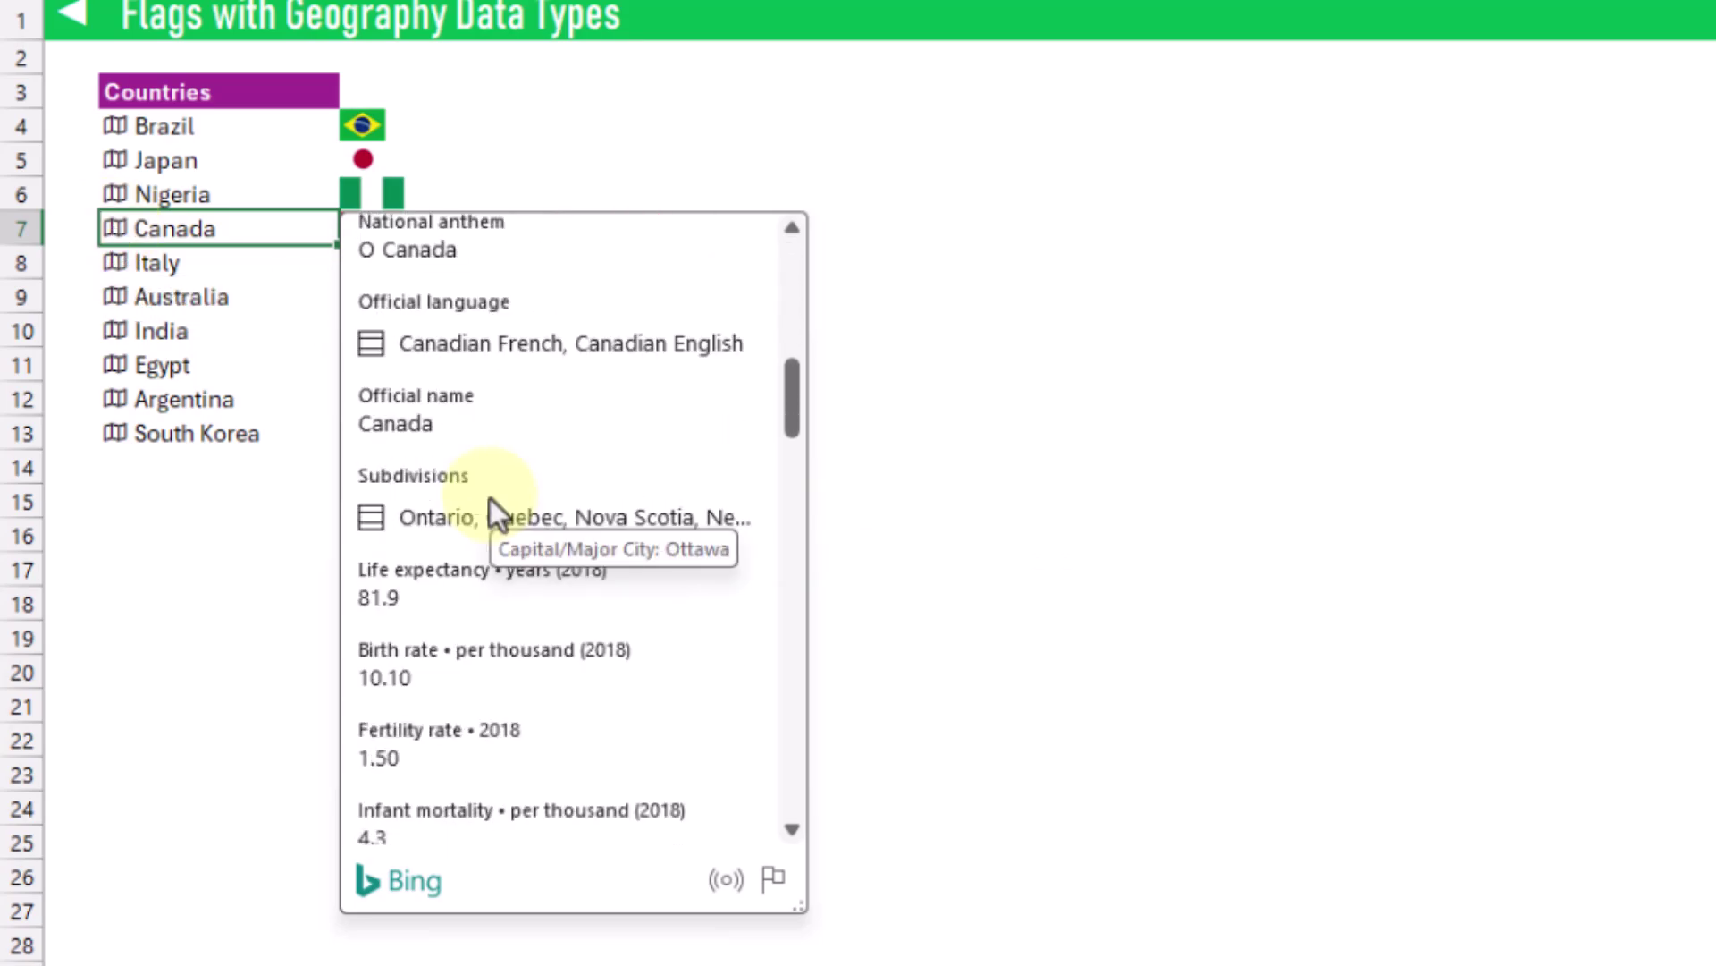
mouse_move(402, 533)
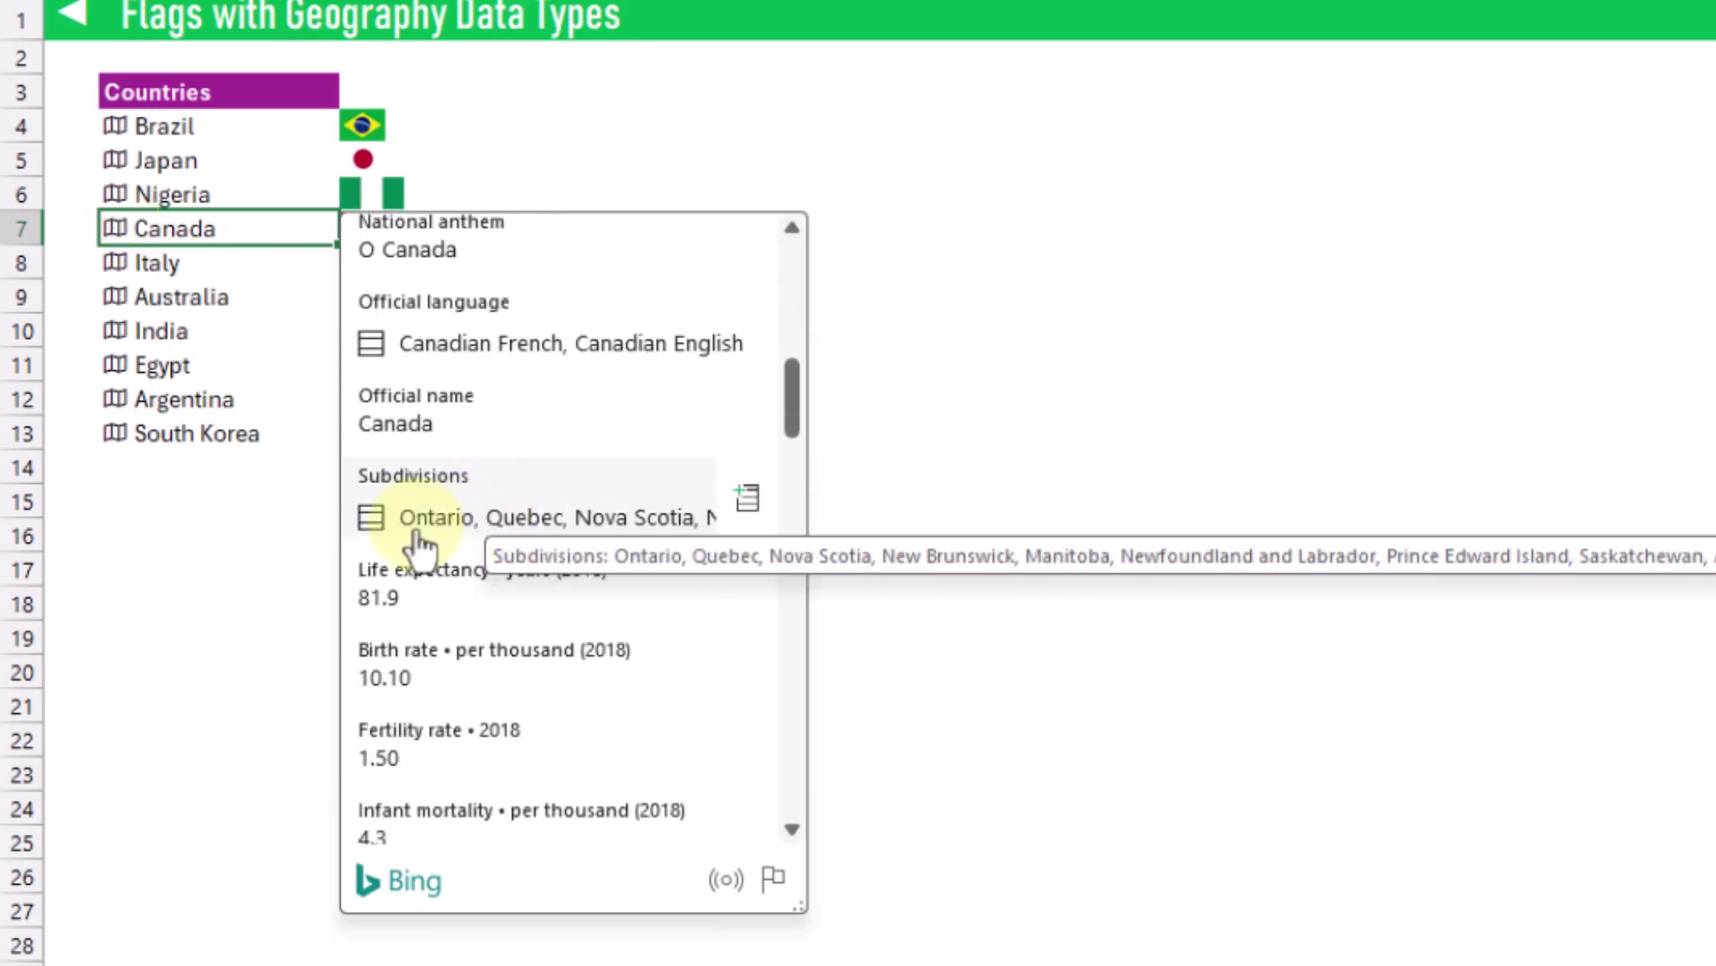
click(747, 502)
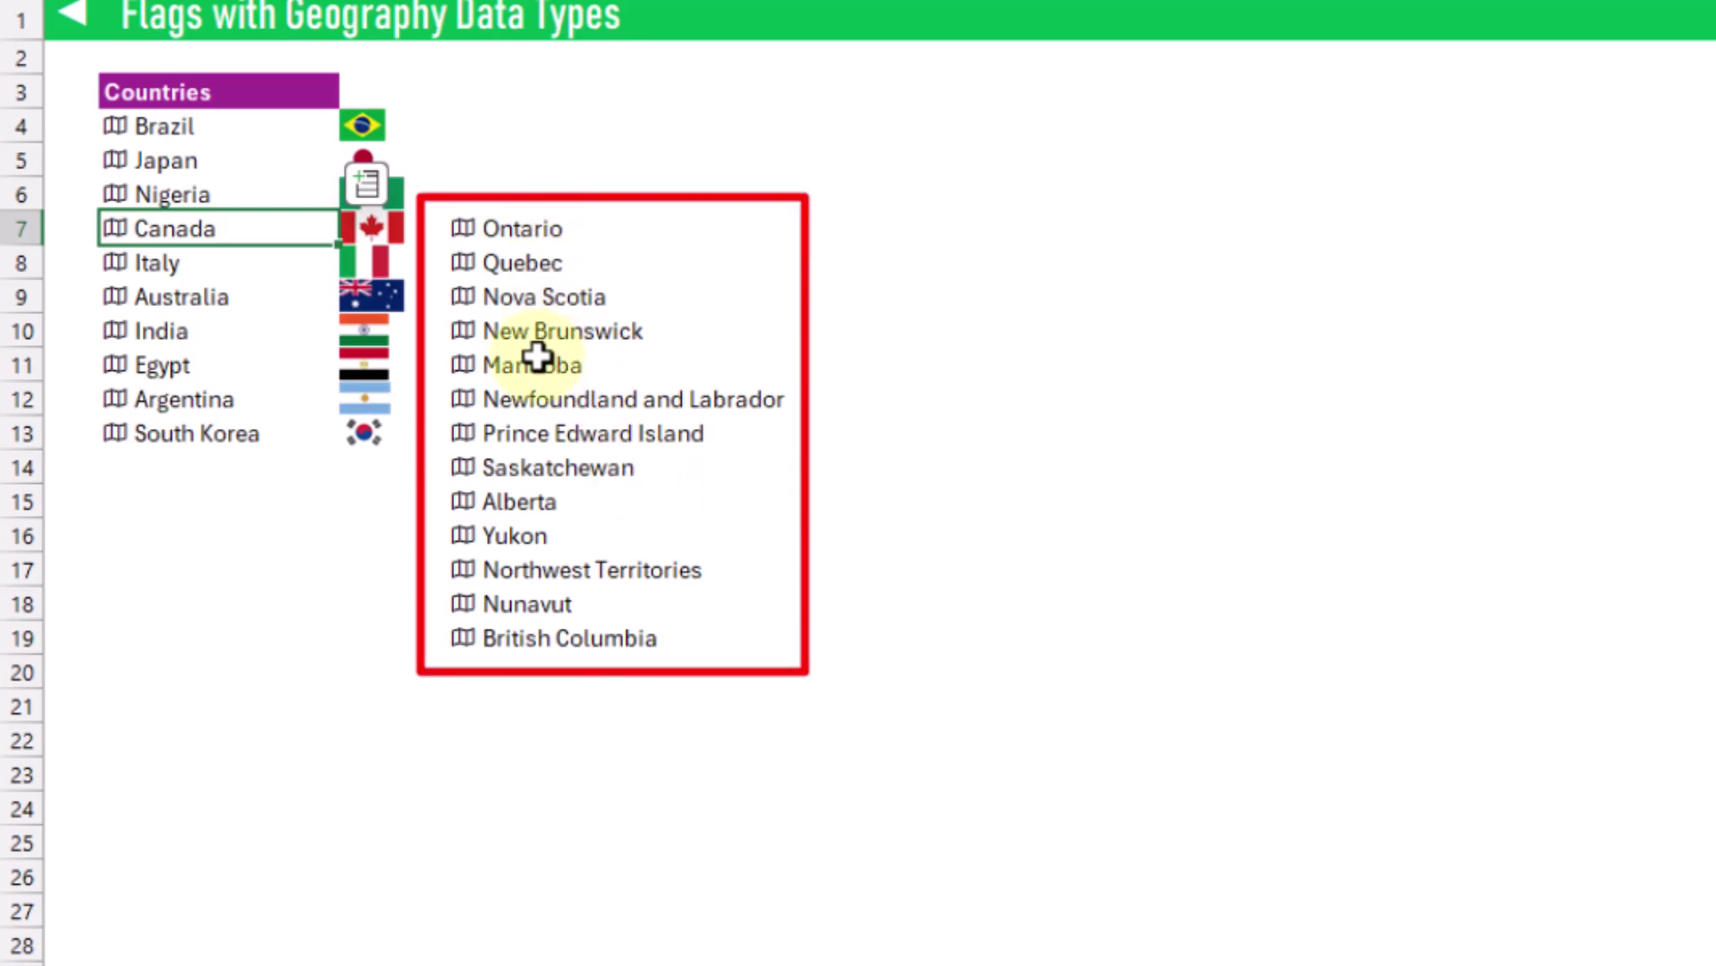
- Extract Quebec's flag image into the cell beside Quebec
click(463, 265)
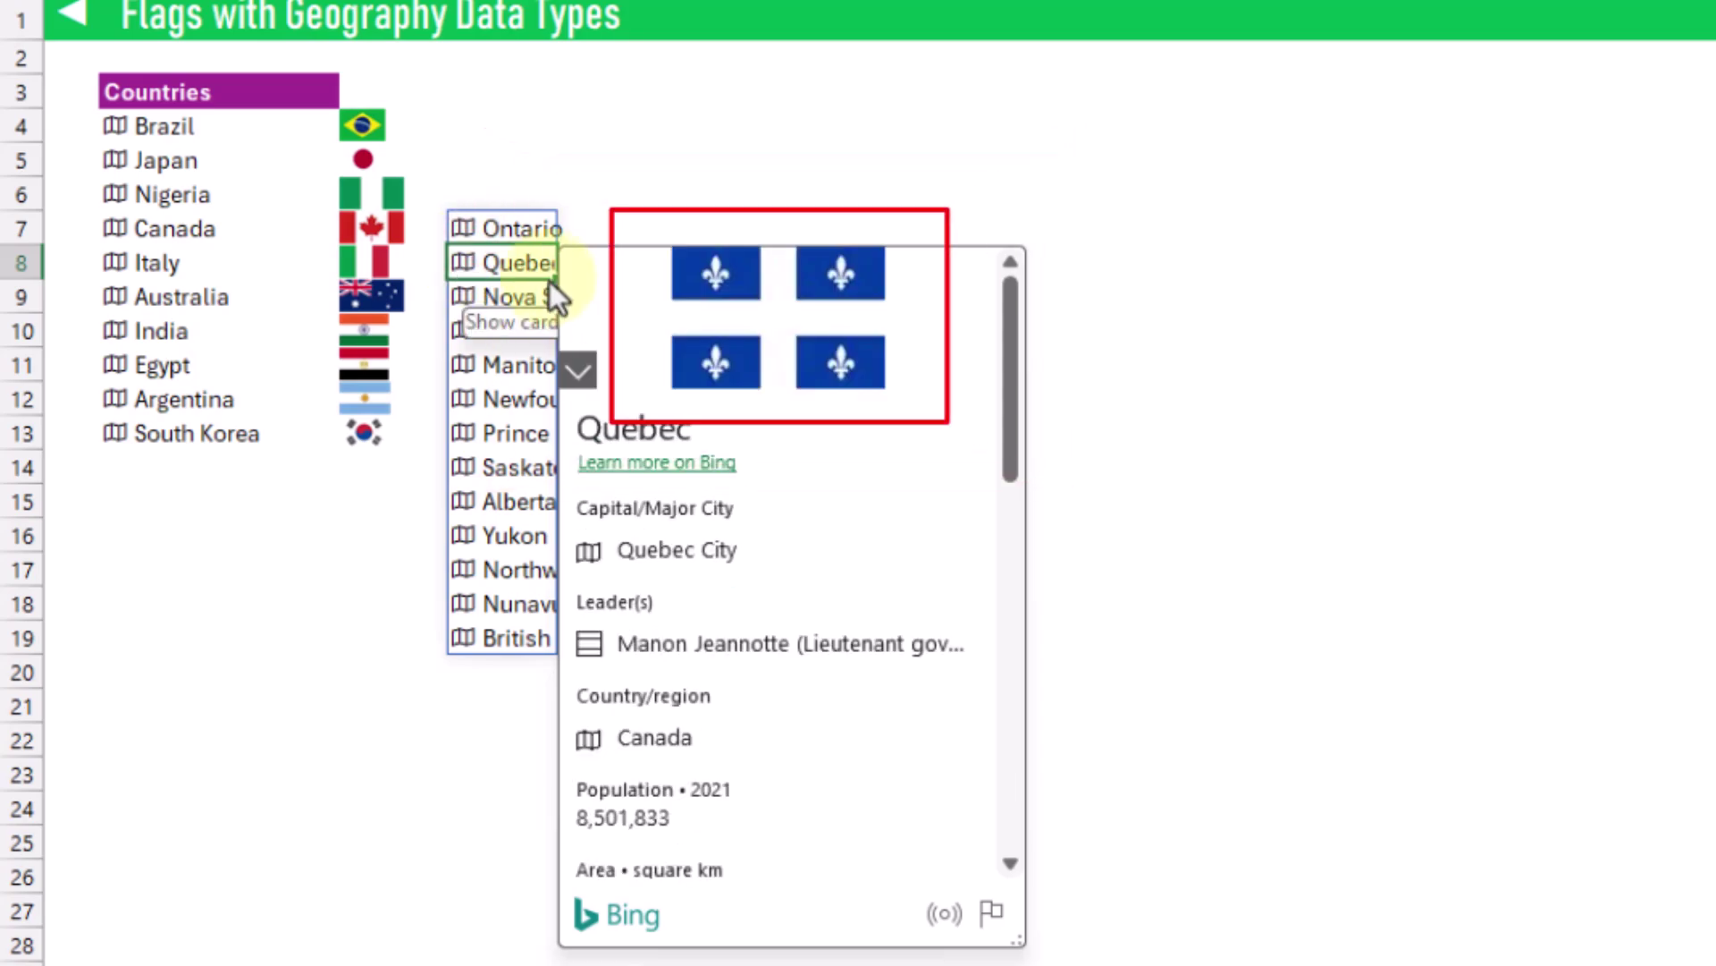
click(974, 319)
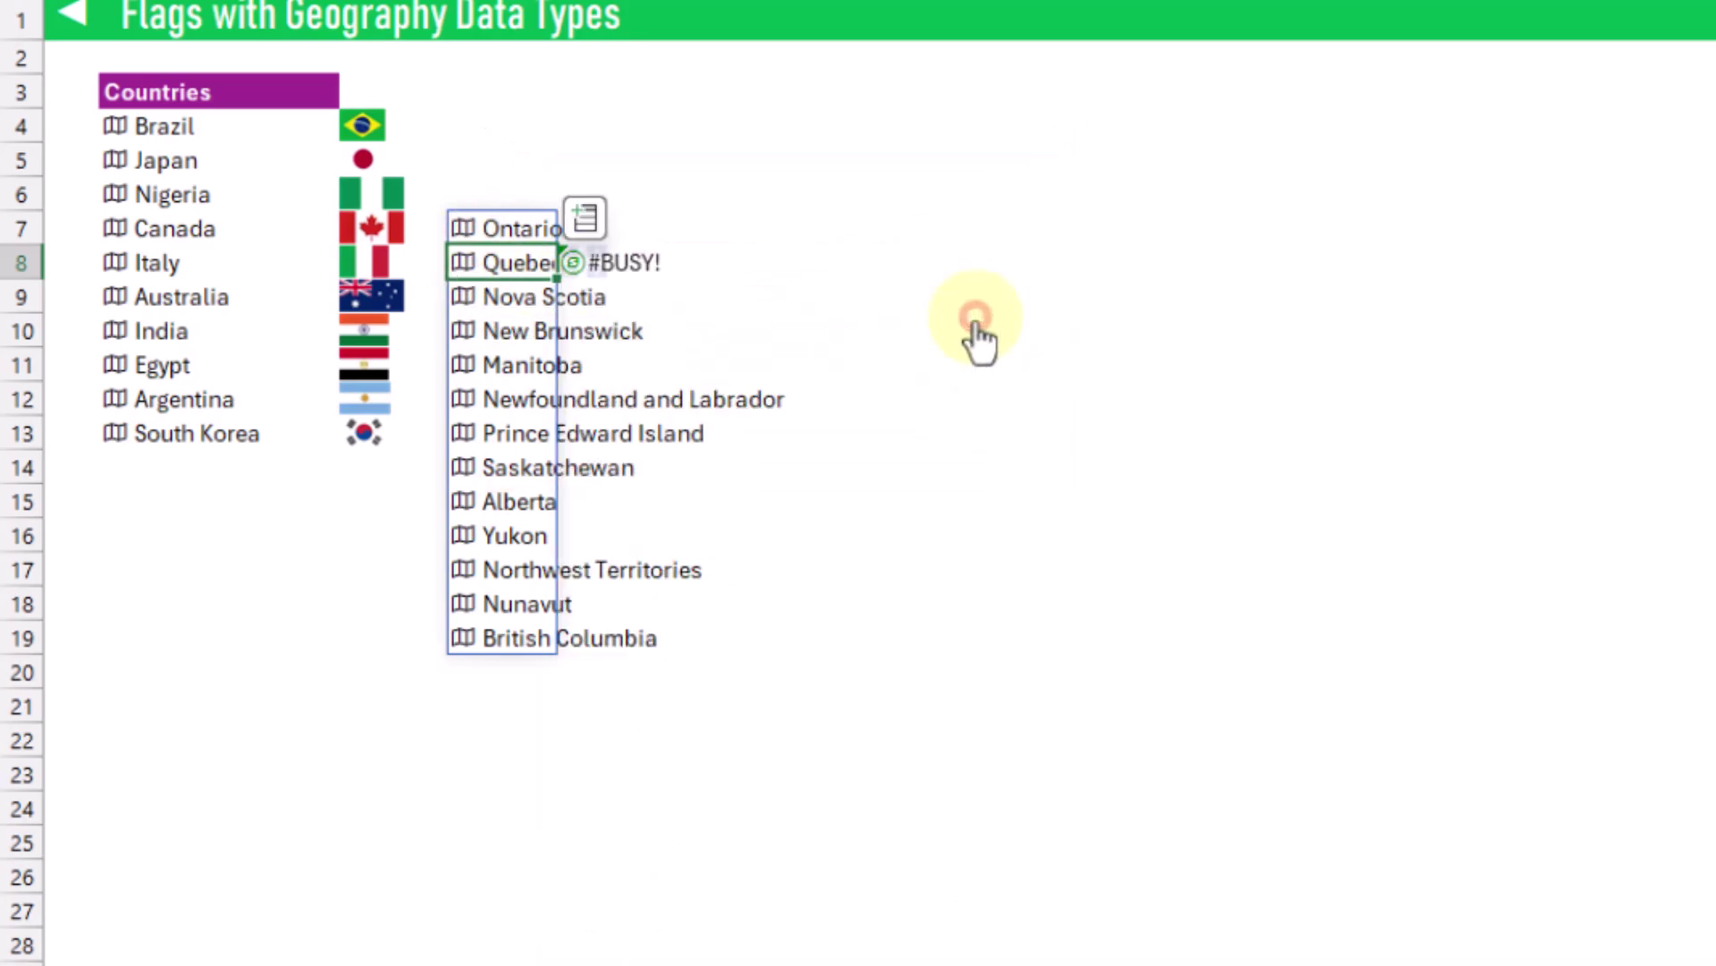
click(617, 264)
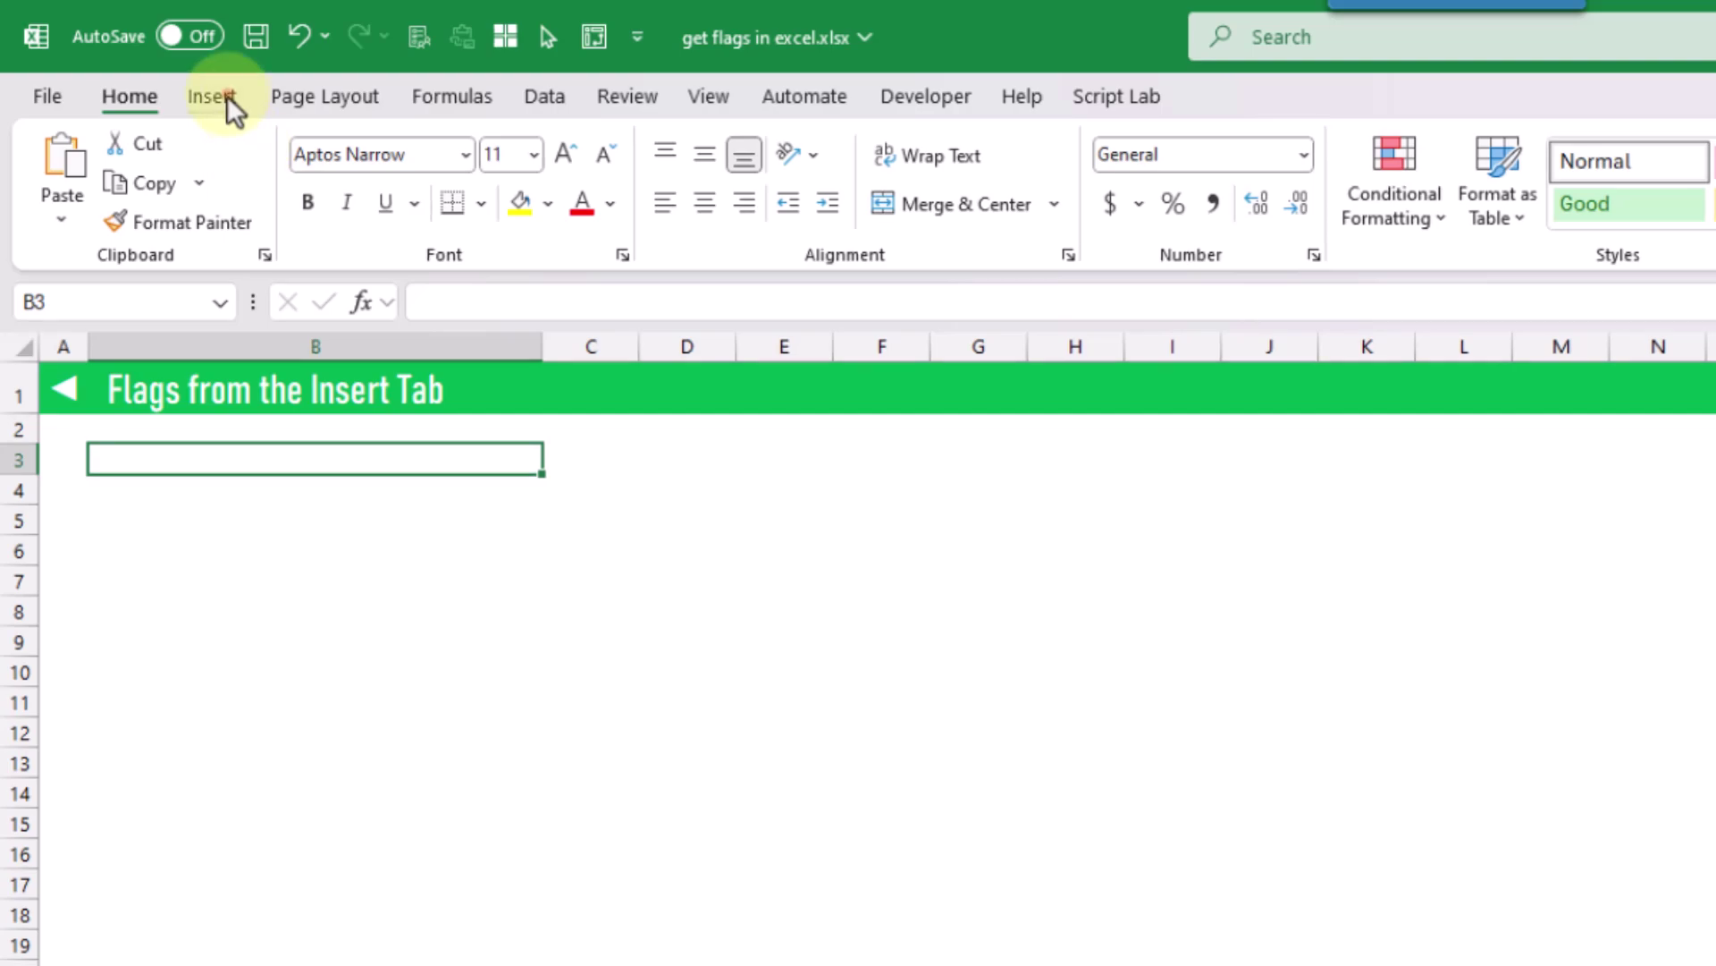
- Show the Pictures > Place in Cell sources for cell B3, including Online Pictures
click(227, 95)
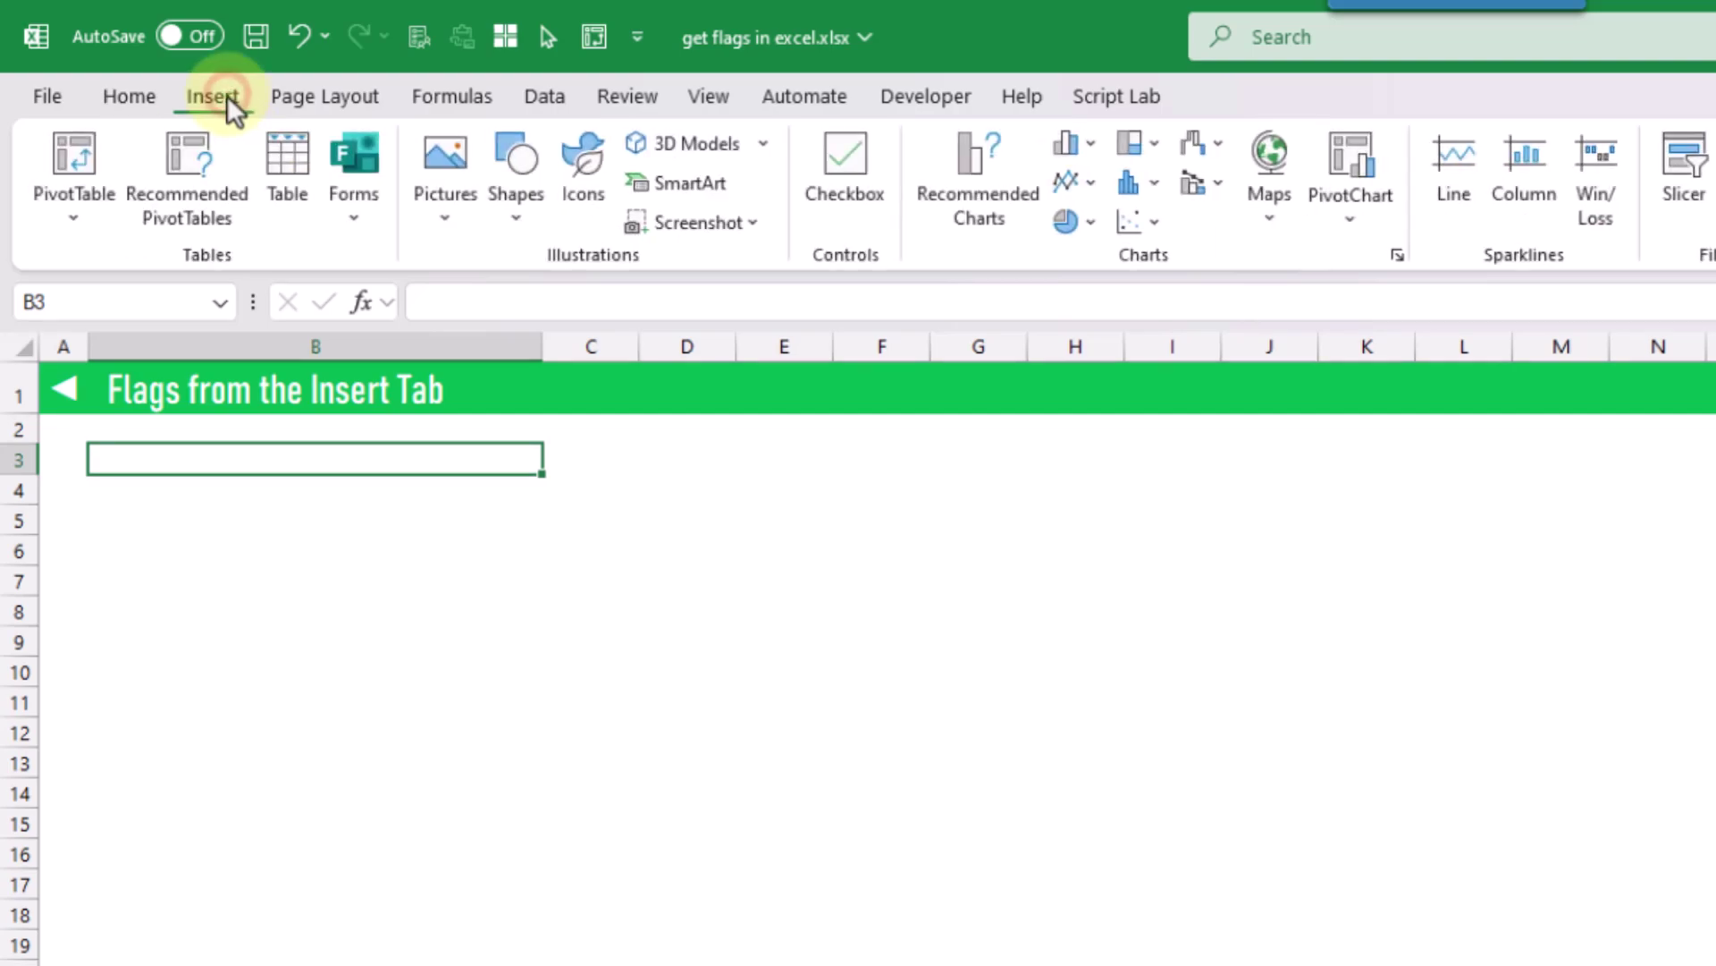
click(465, 230)
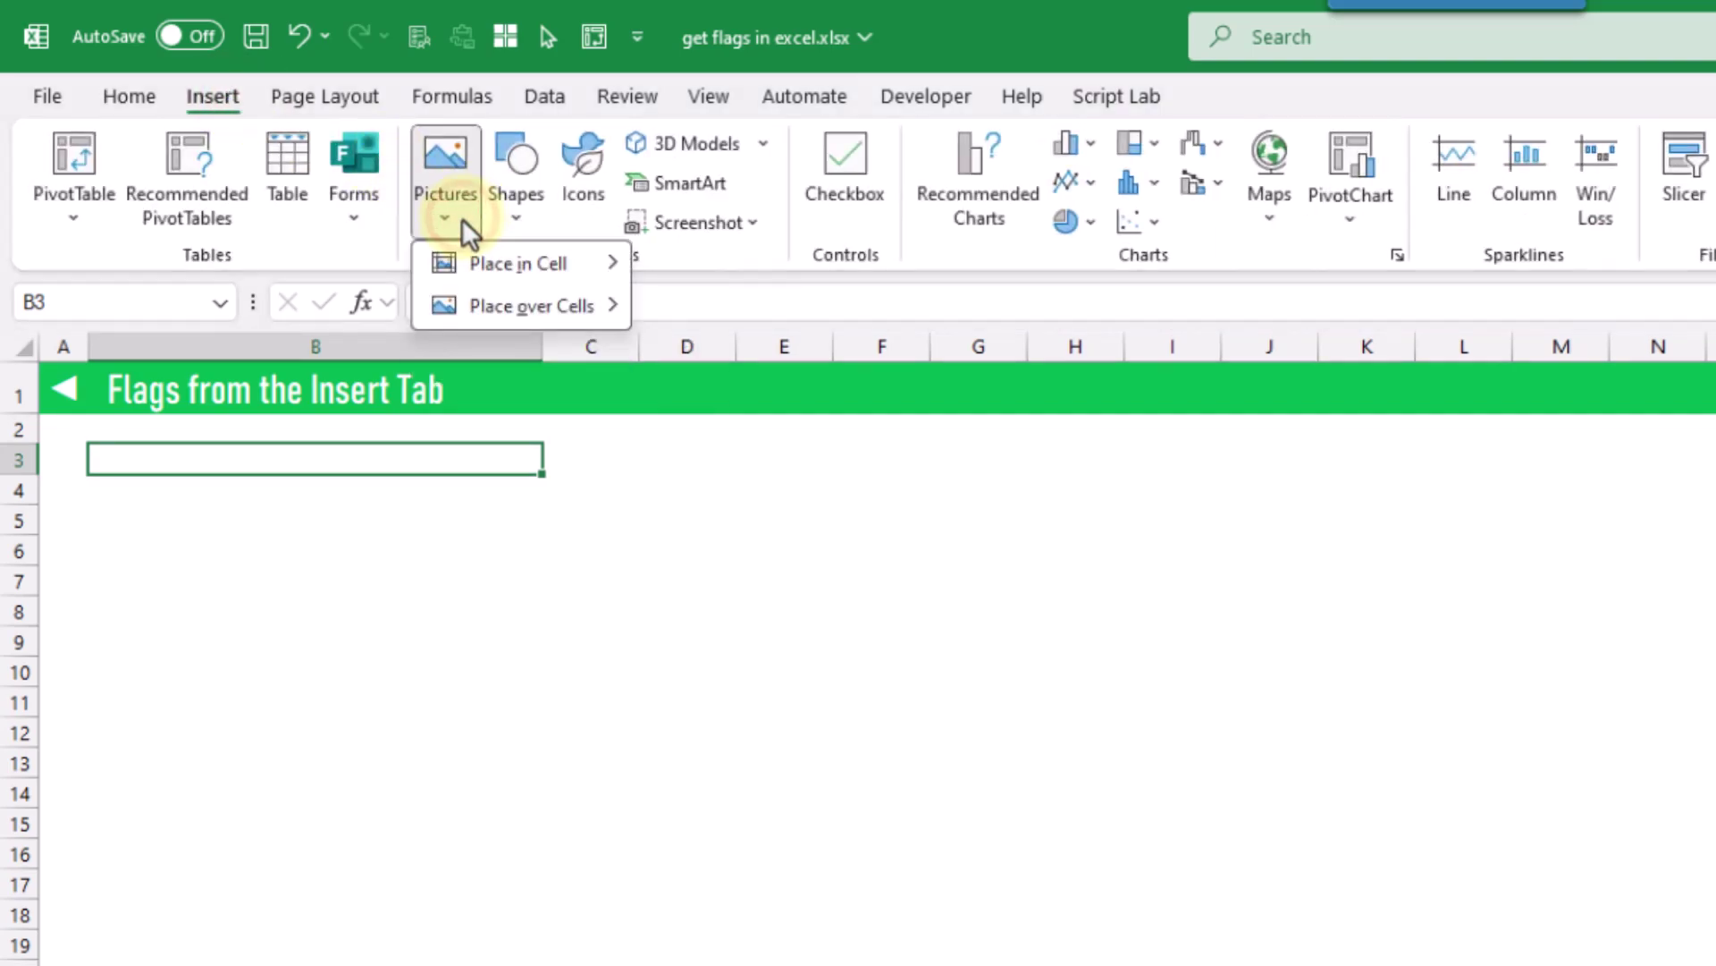
mouse_move(547, 262)
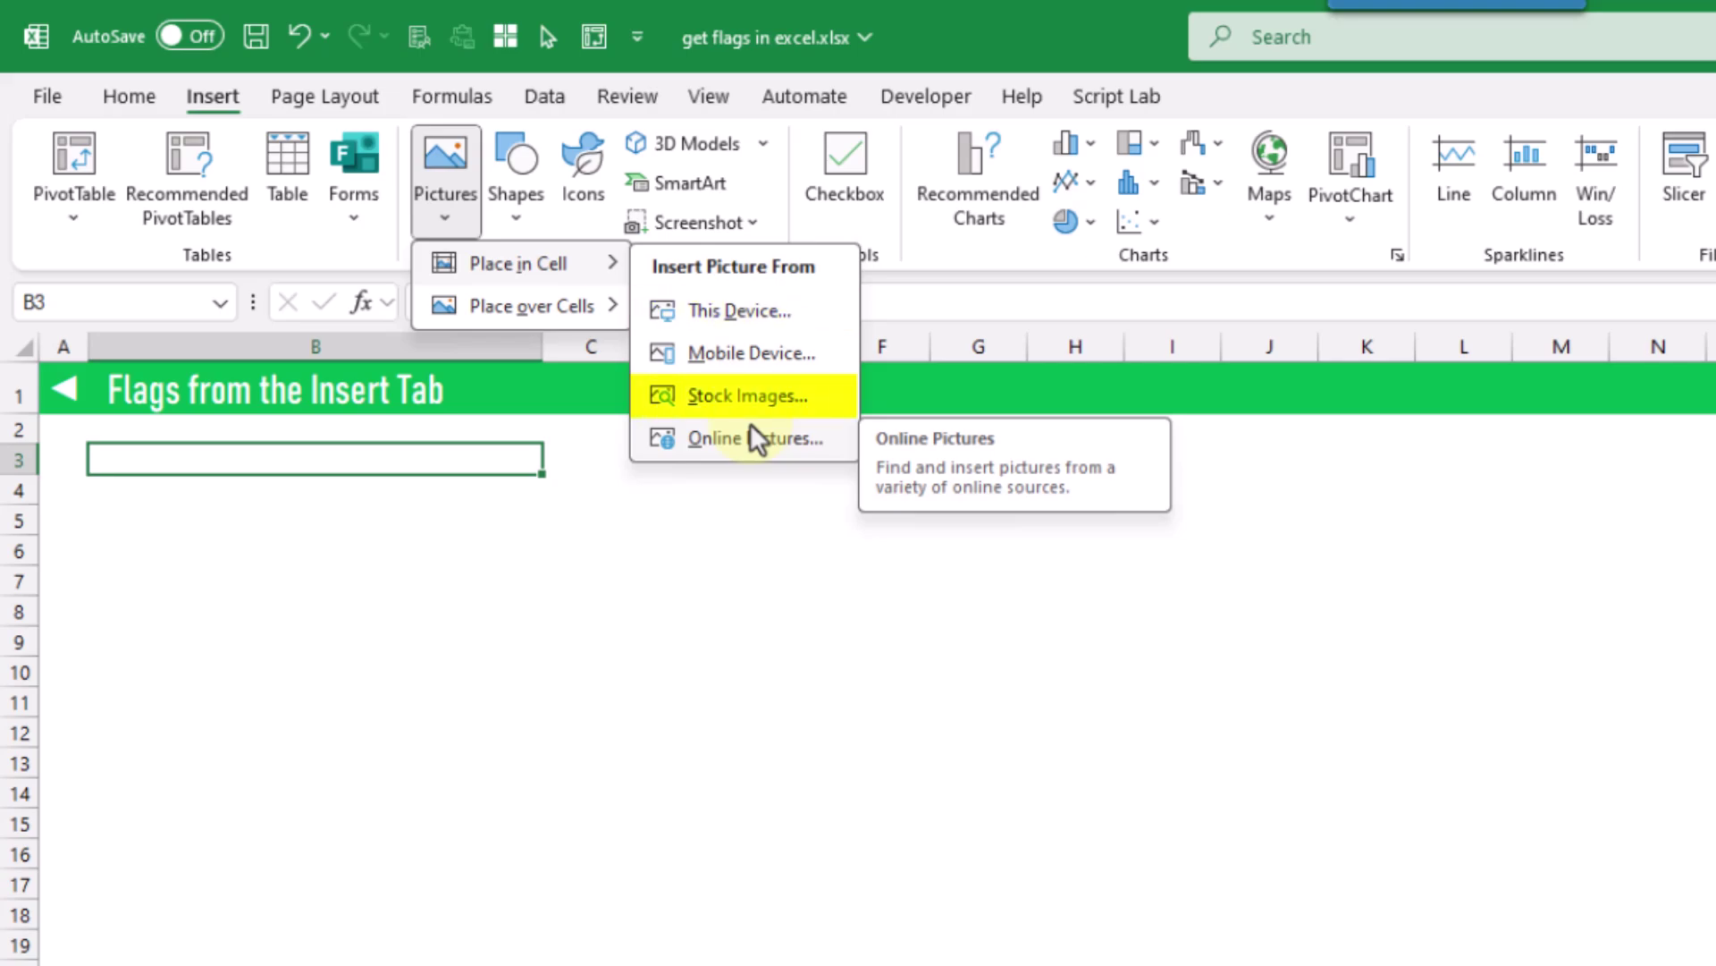
- Place the flat Canada flag from an online 'canada flag' search in B3 and heighten row 3
click(812, 436)
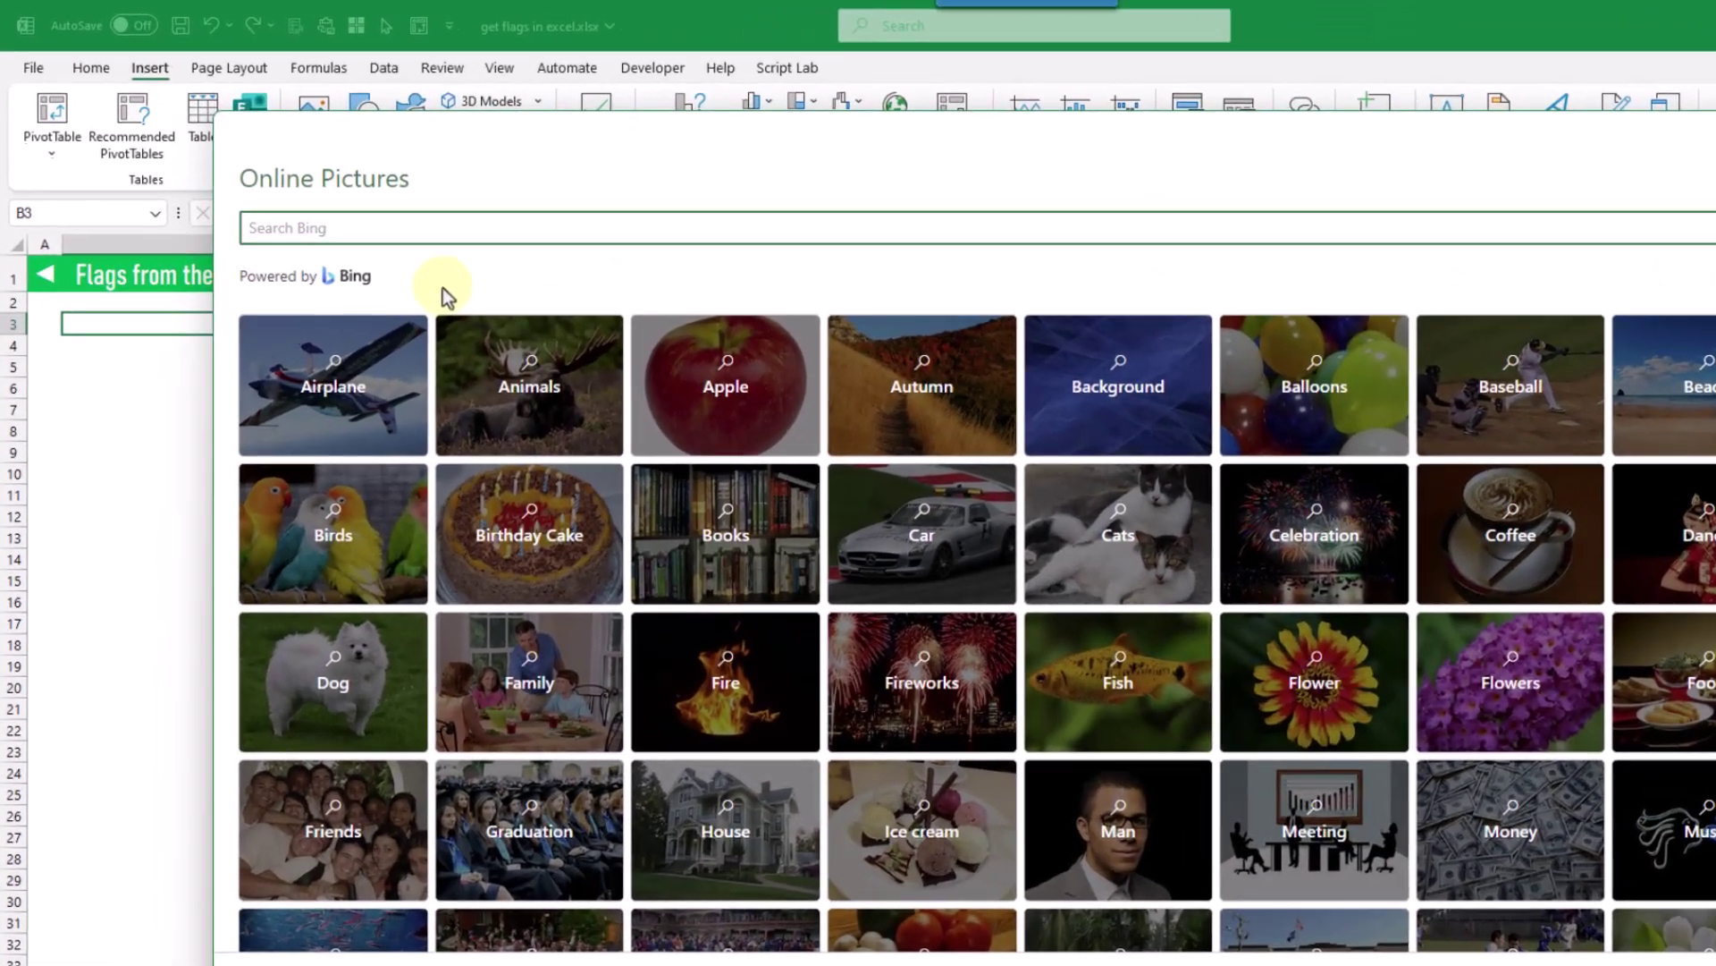
text(canada flag)
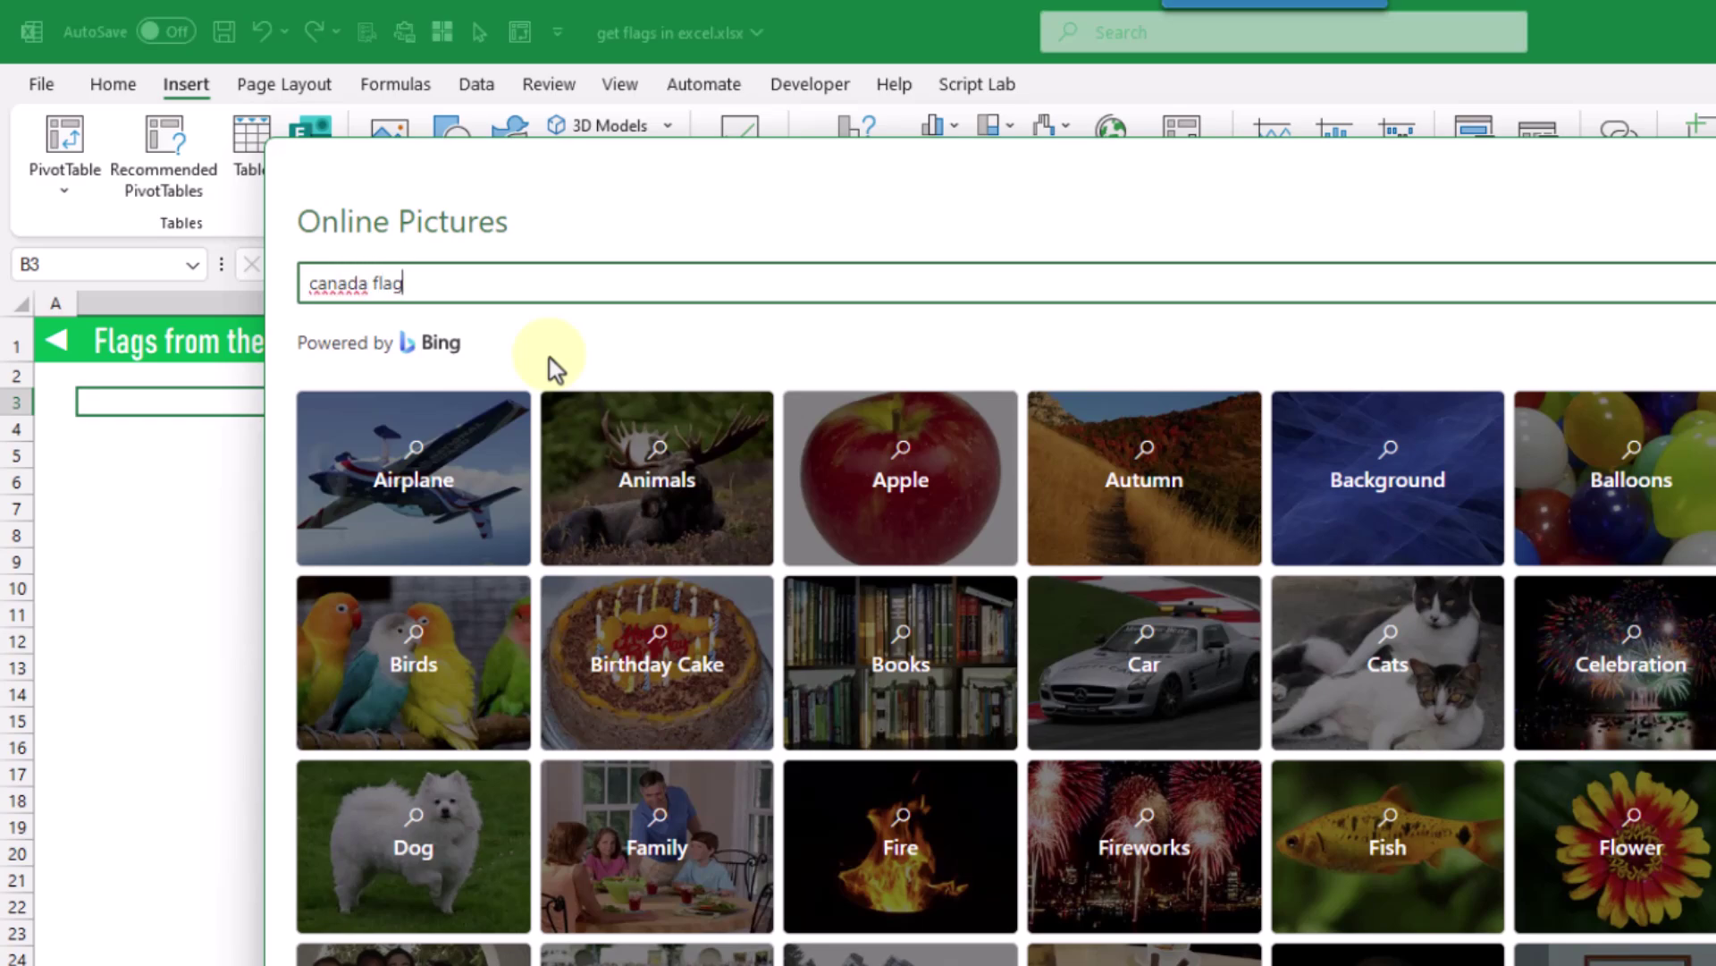
key(Return)
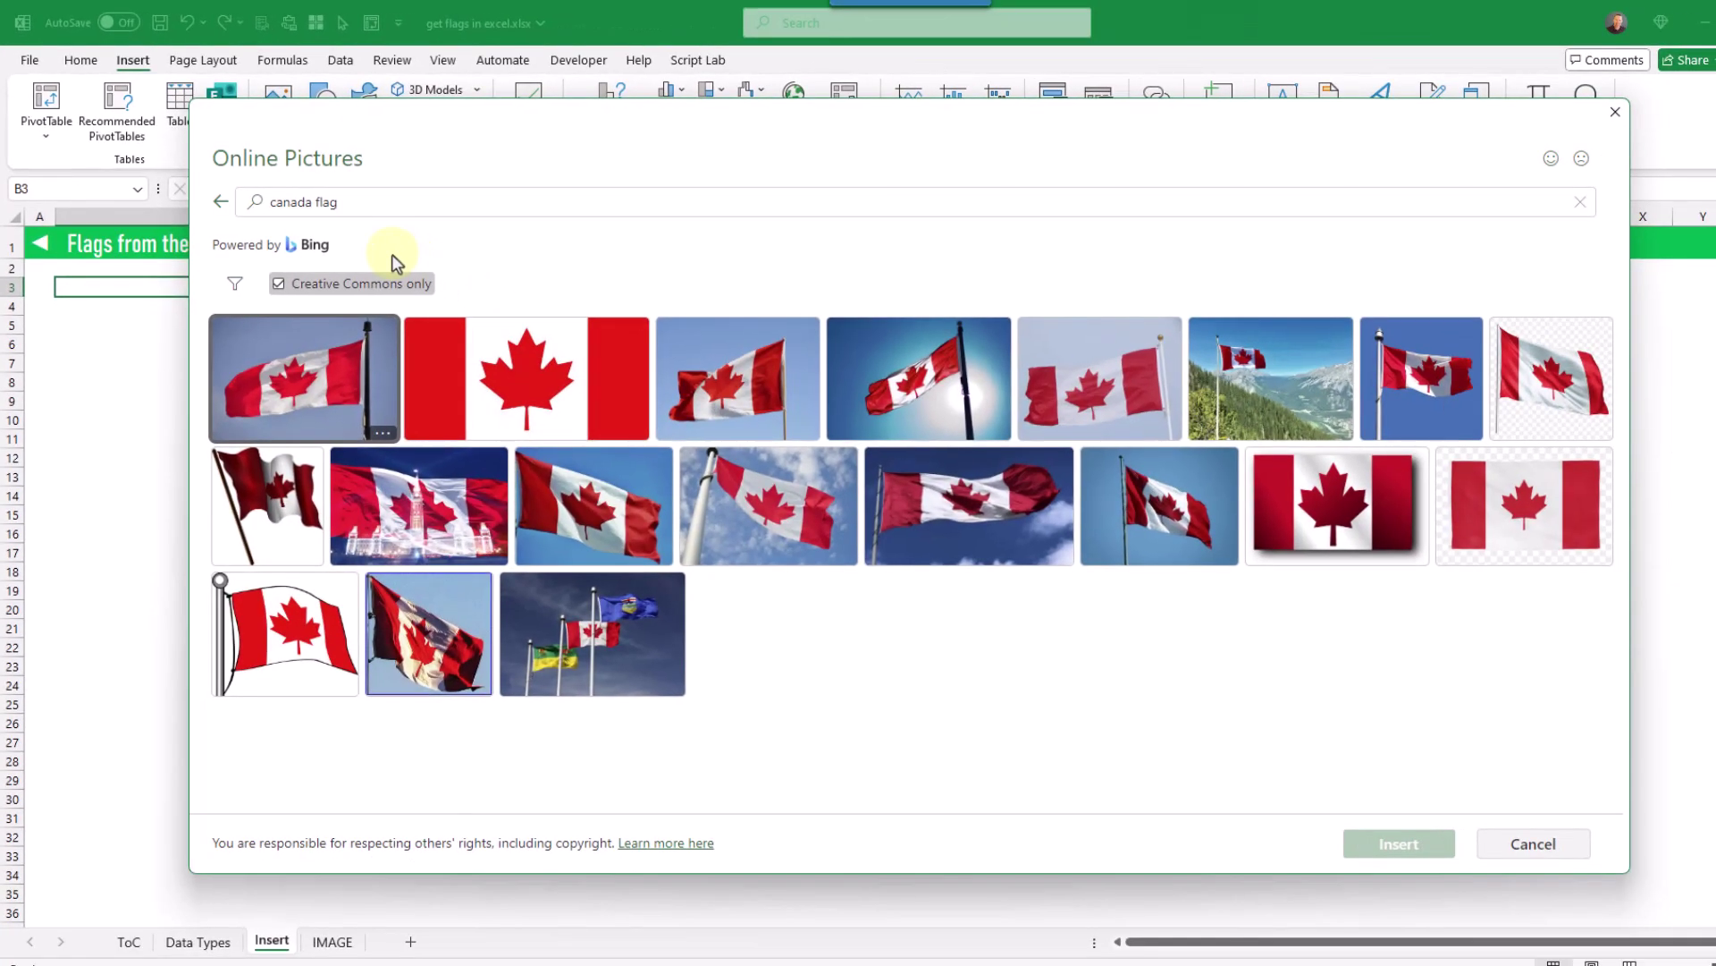
click(532, 380)
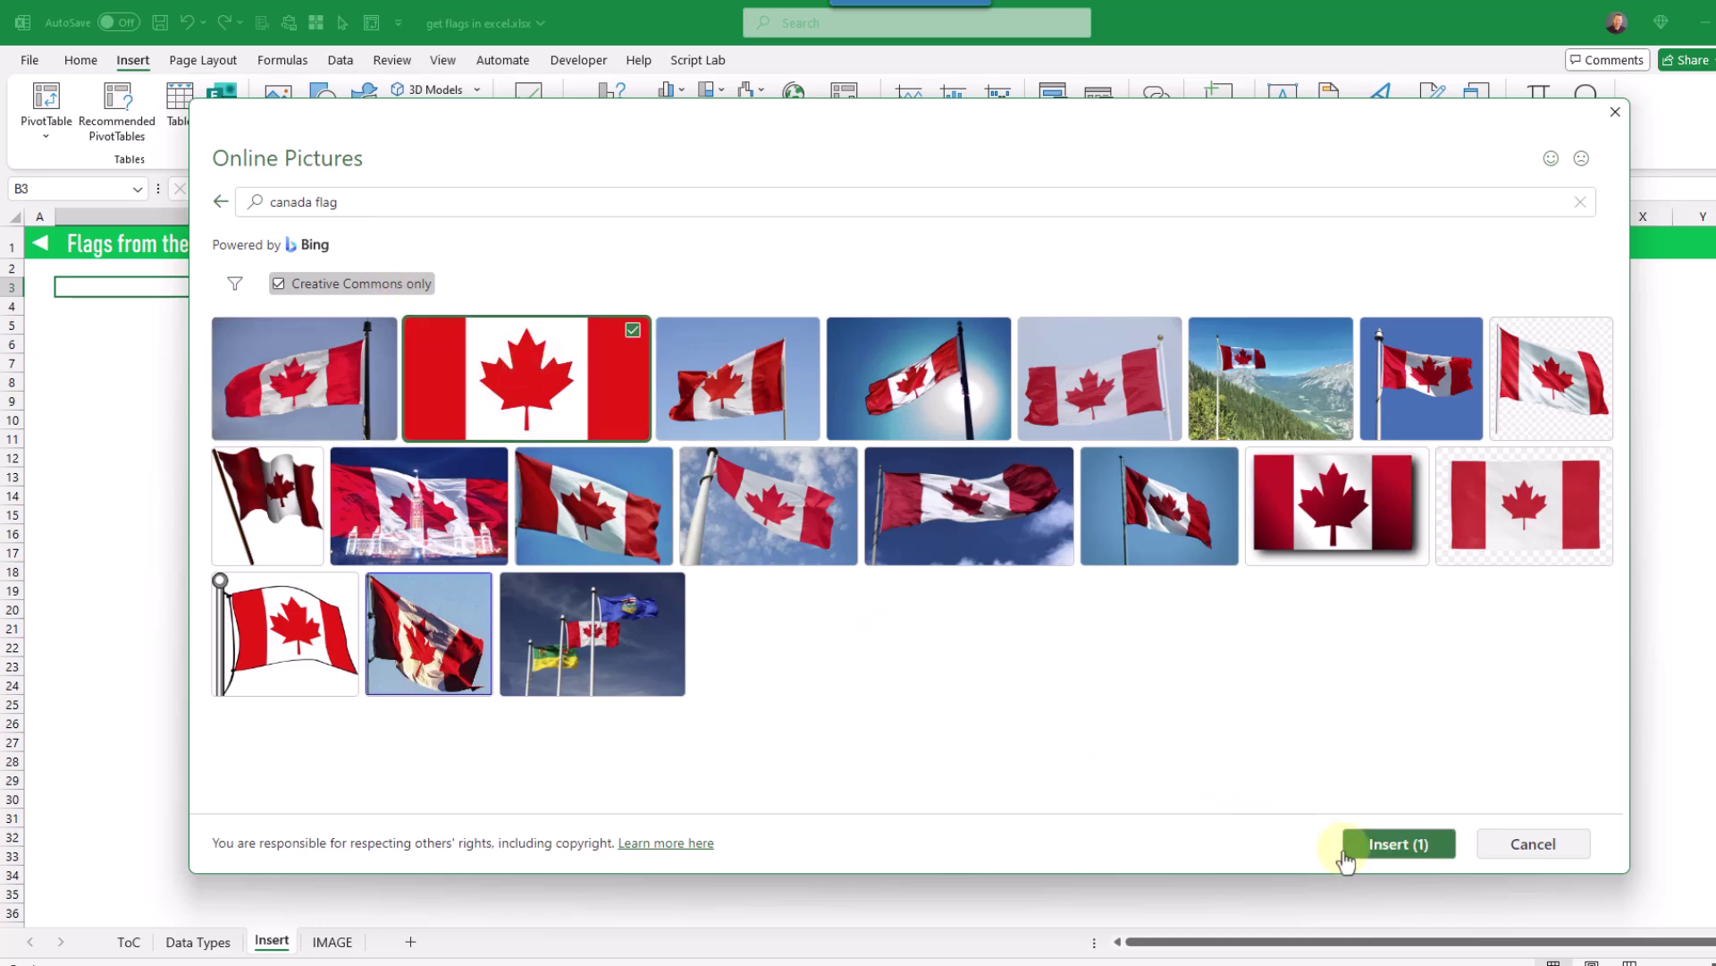
click(1386, 843)
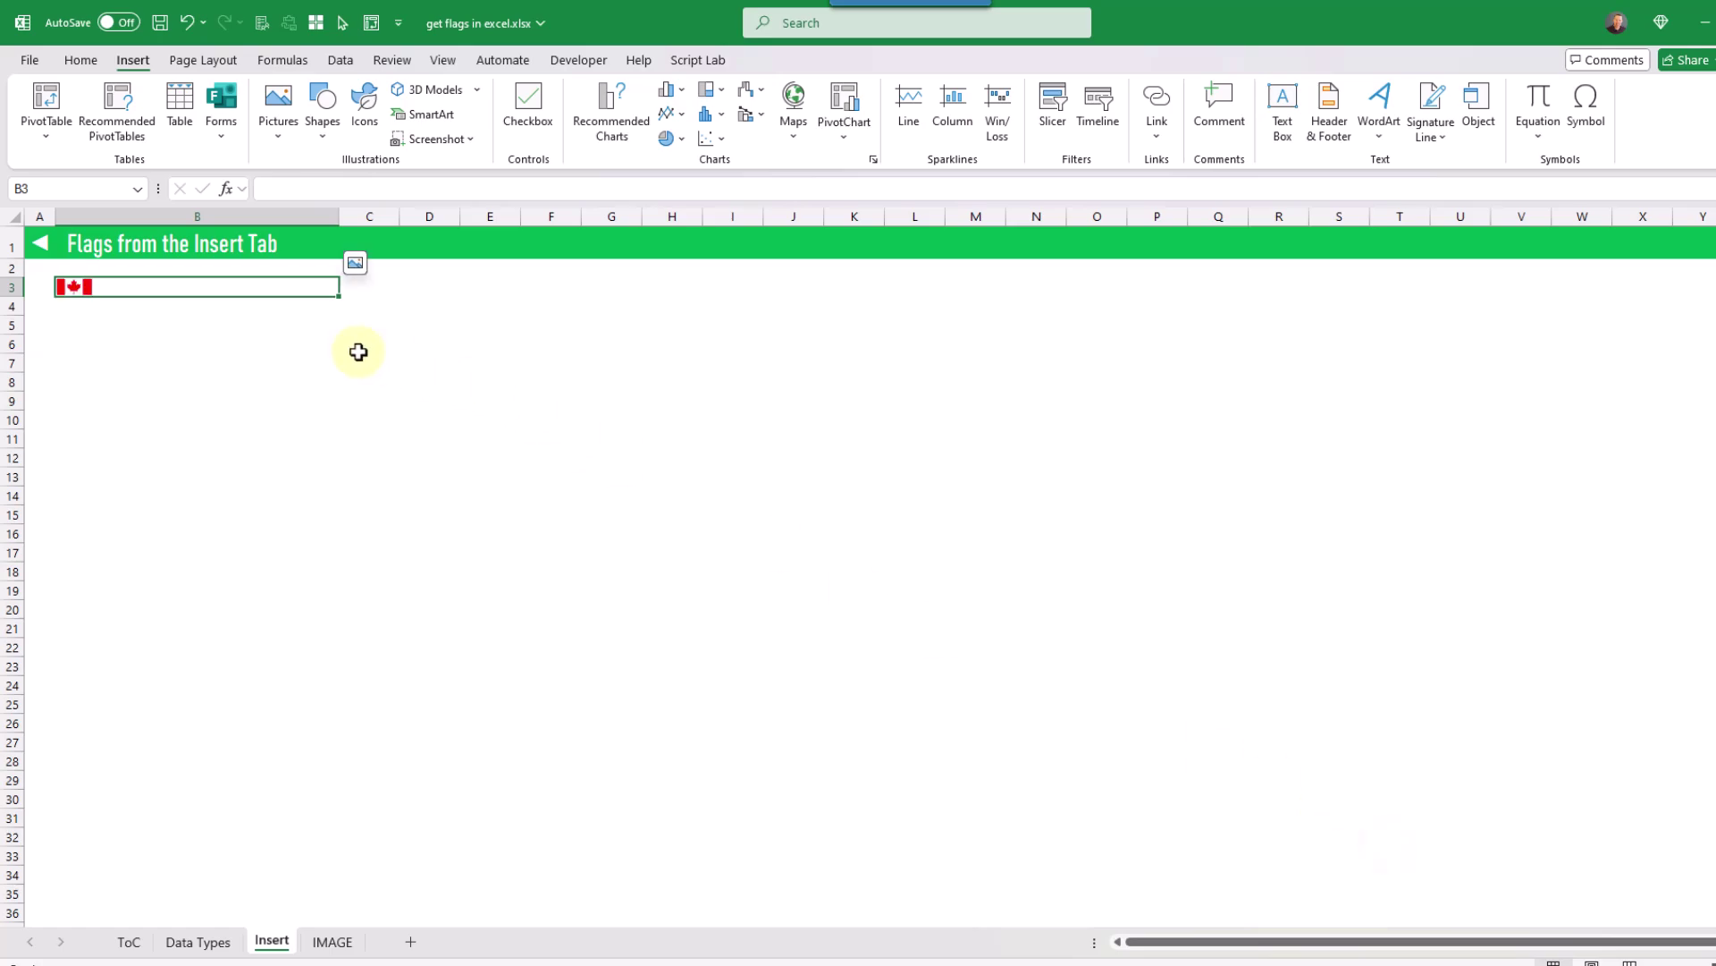
drag(15, 301, 18, 430)
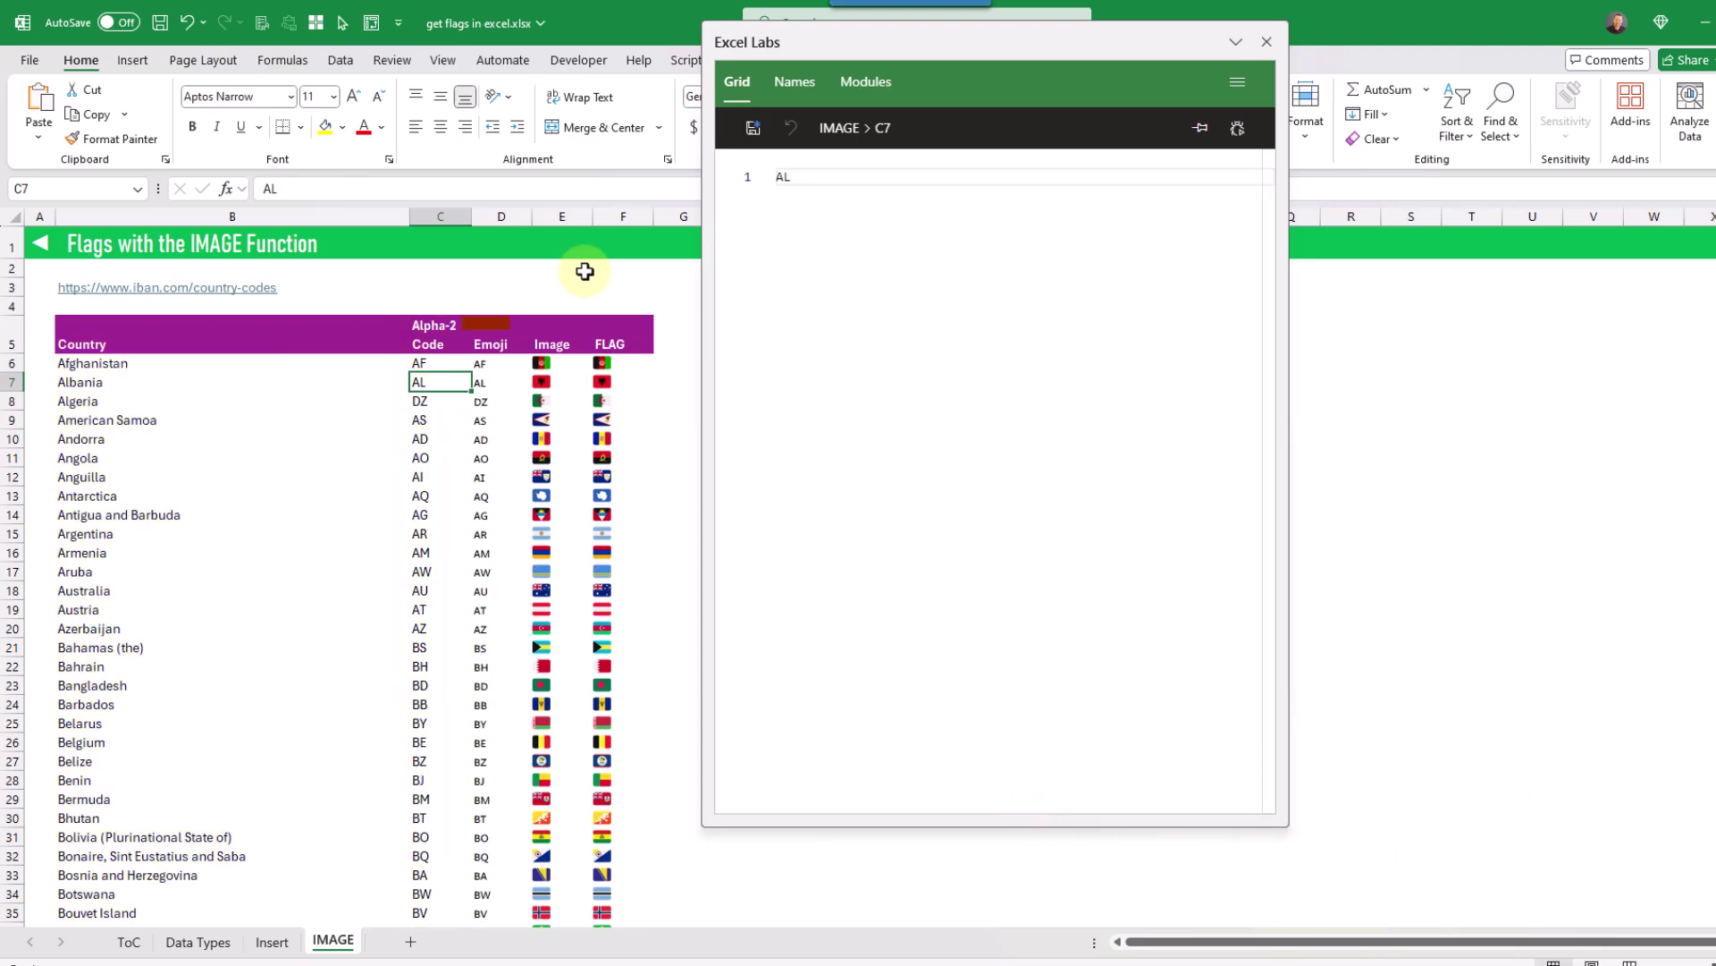
- Inspect the LET emoji formula in D7 and the LAMBDA image formula in E7 in Excel Labs
click(493, 379)
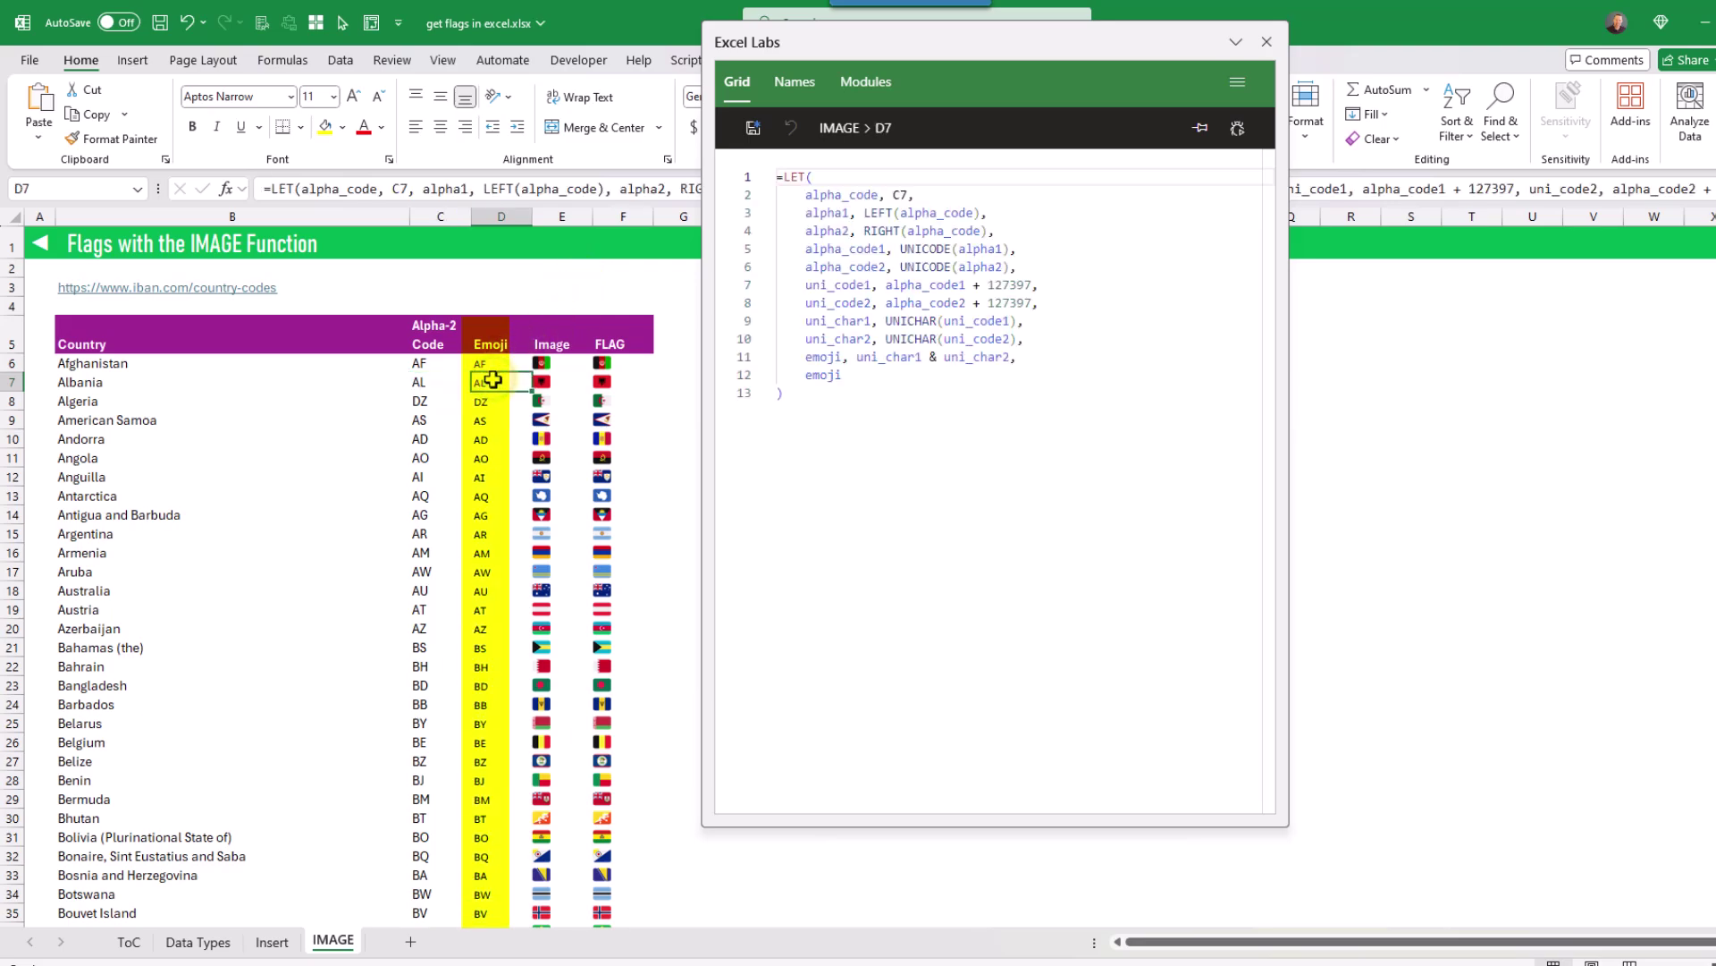
click(553, 382)
click(491, 381)
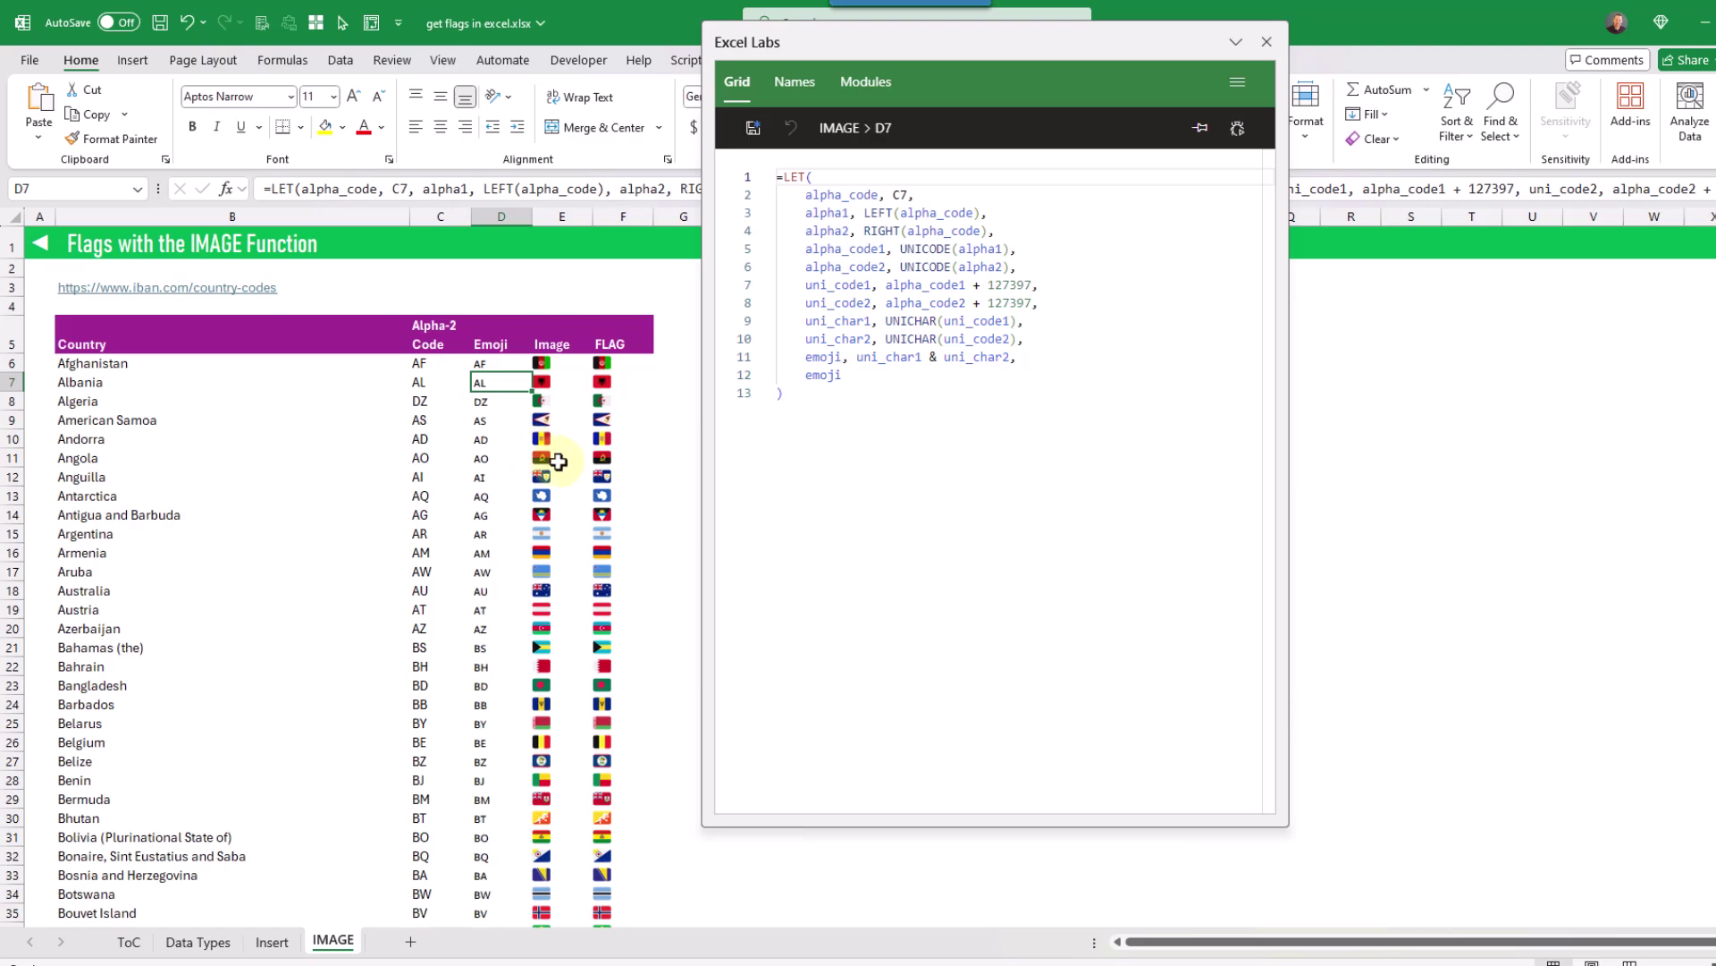
click(558, 382)
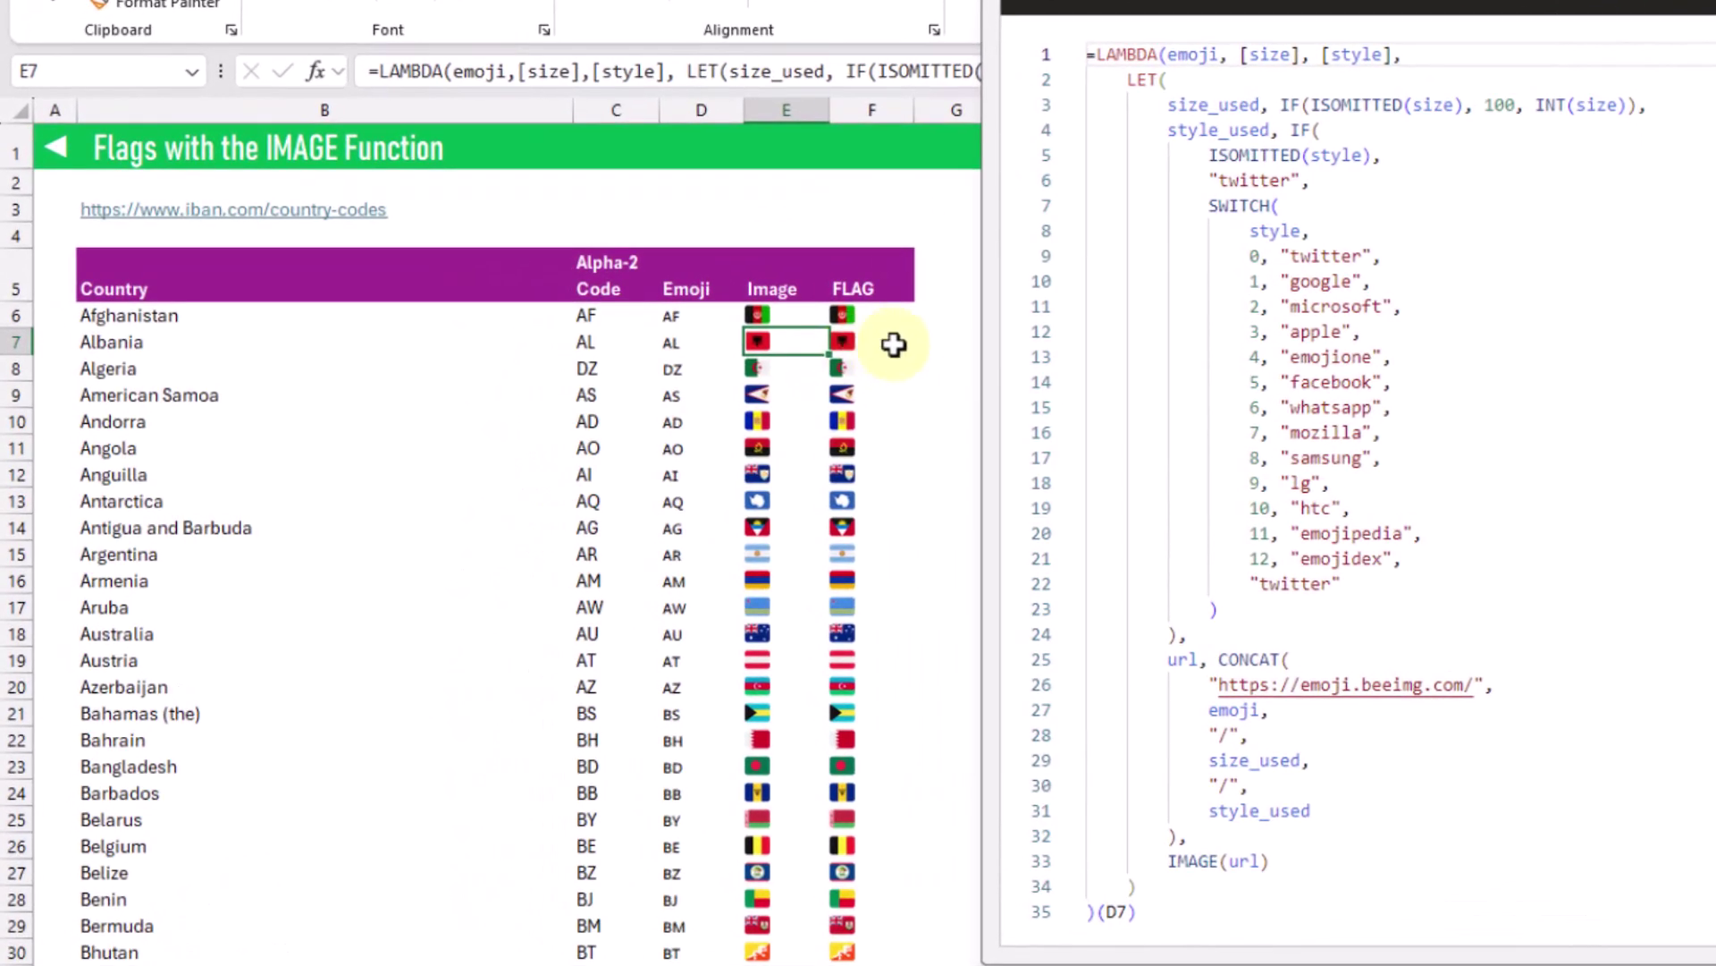
- Inspect F7's FLAG formula, show the Formulas tab, and dock Excel Labs at the right edge
click(637, 386)
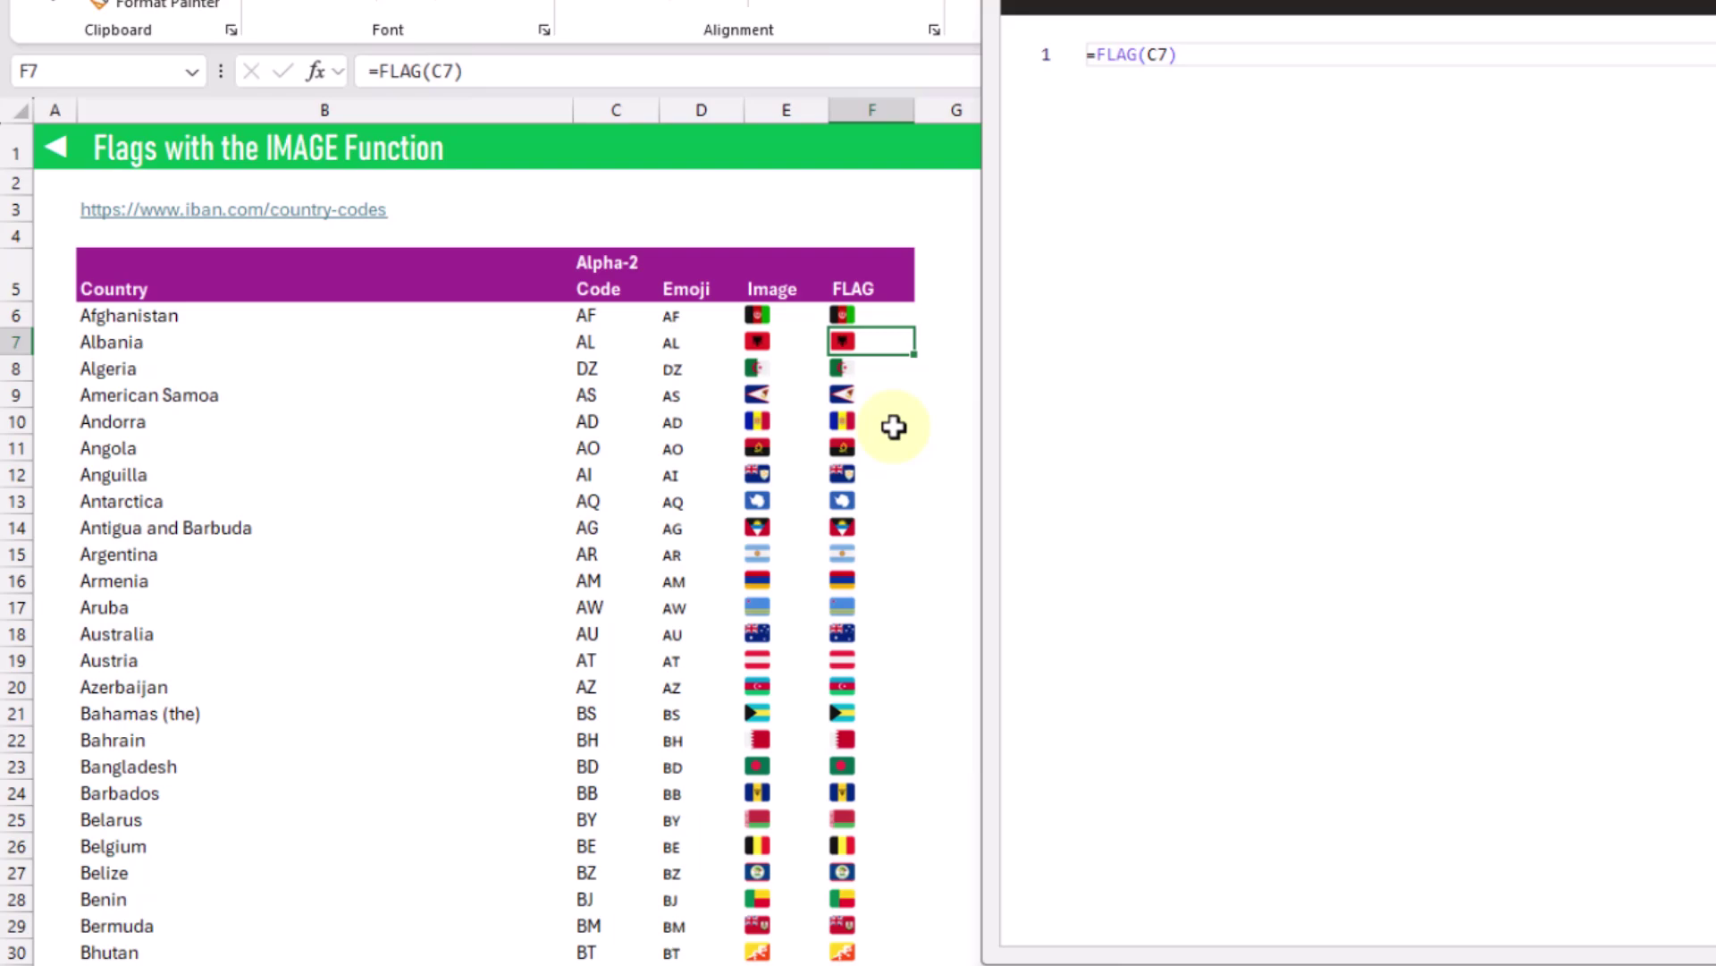
key(F2)
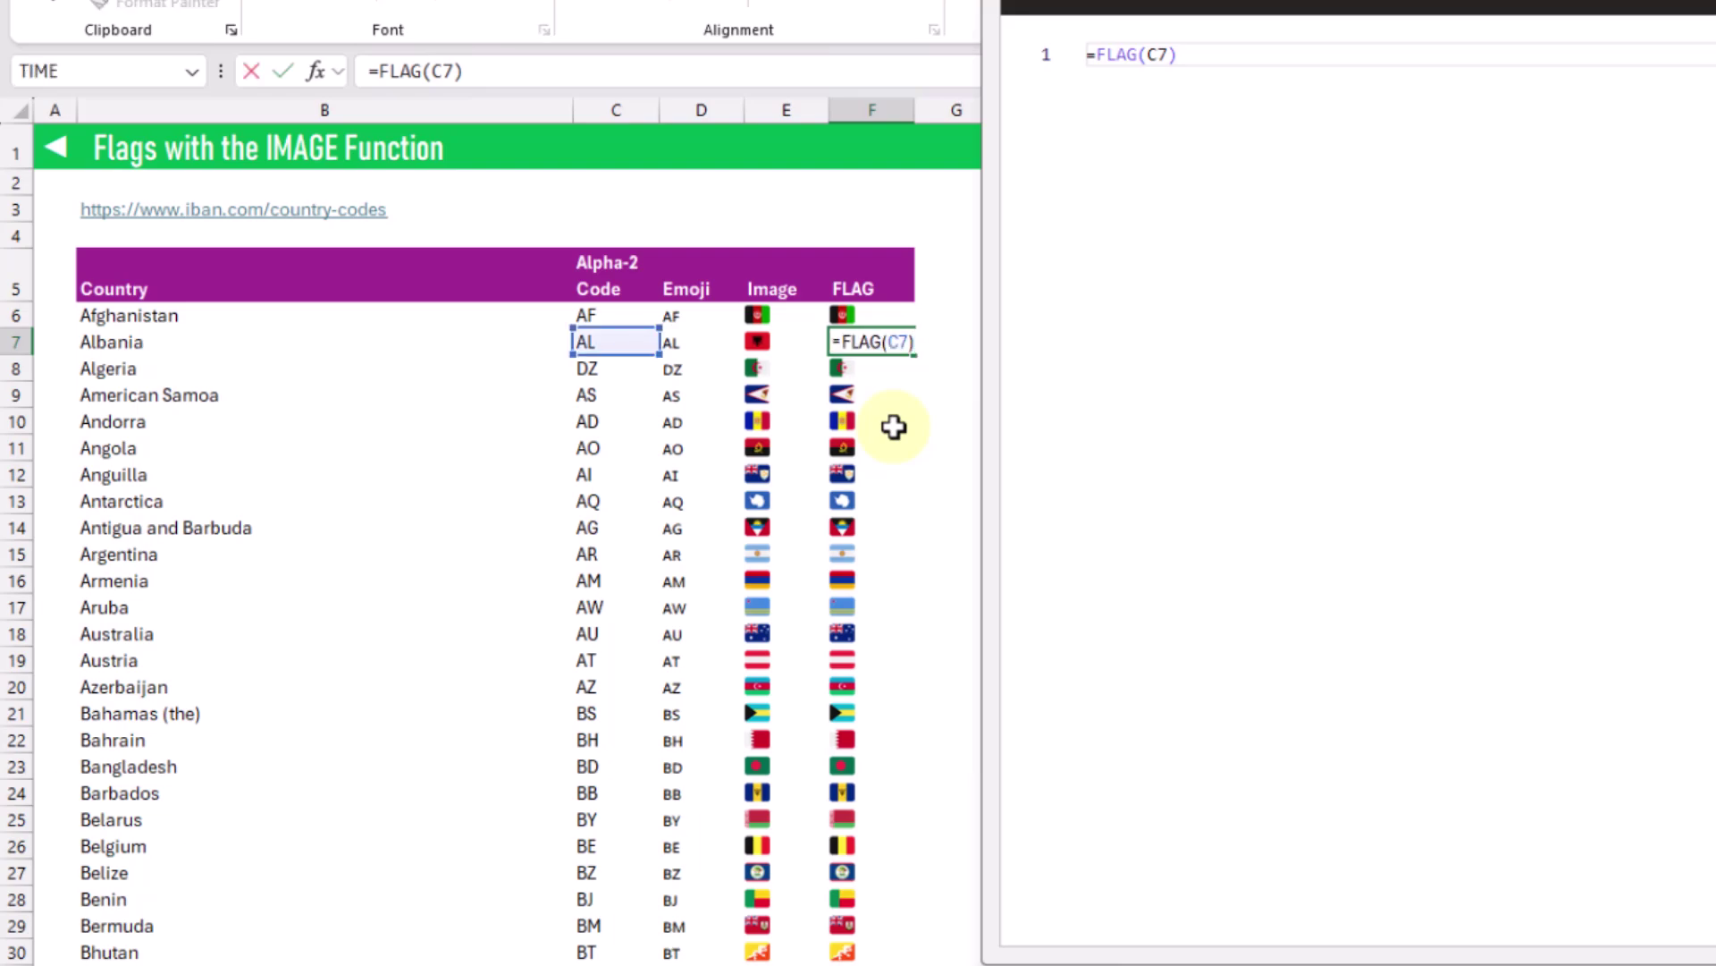
key(Return)
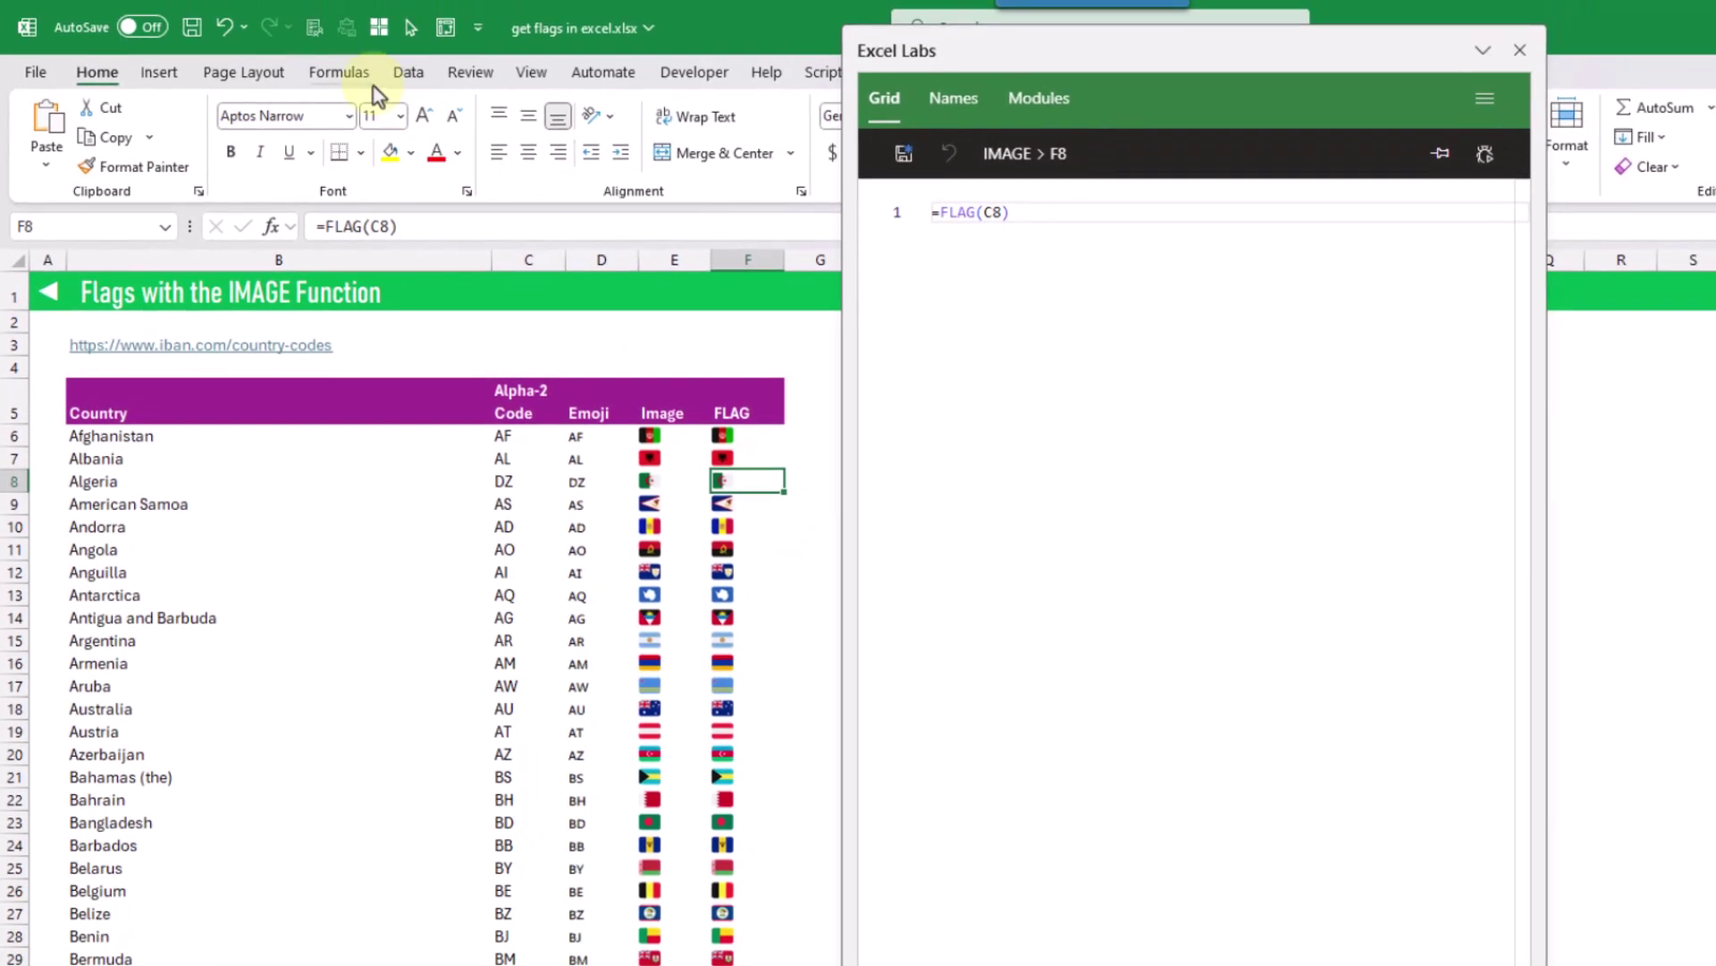
click(344, 73)
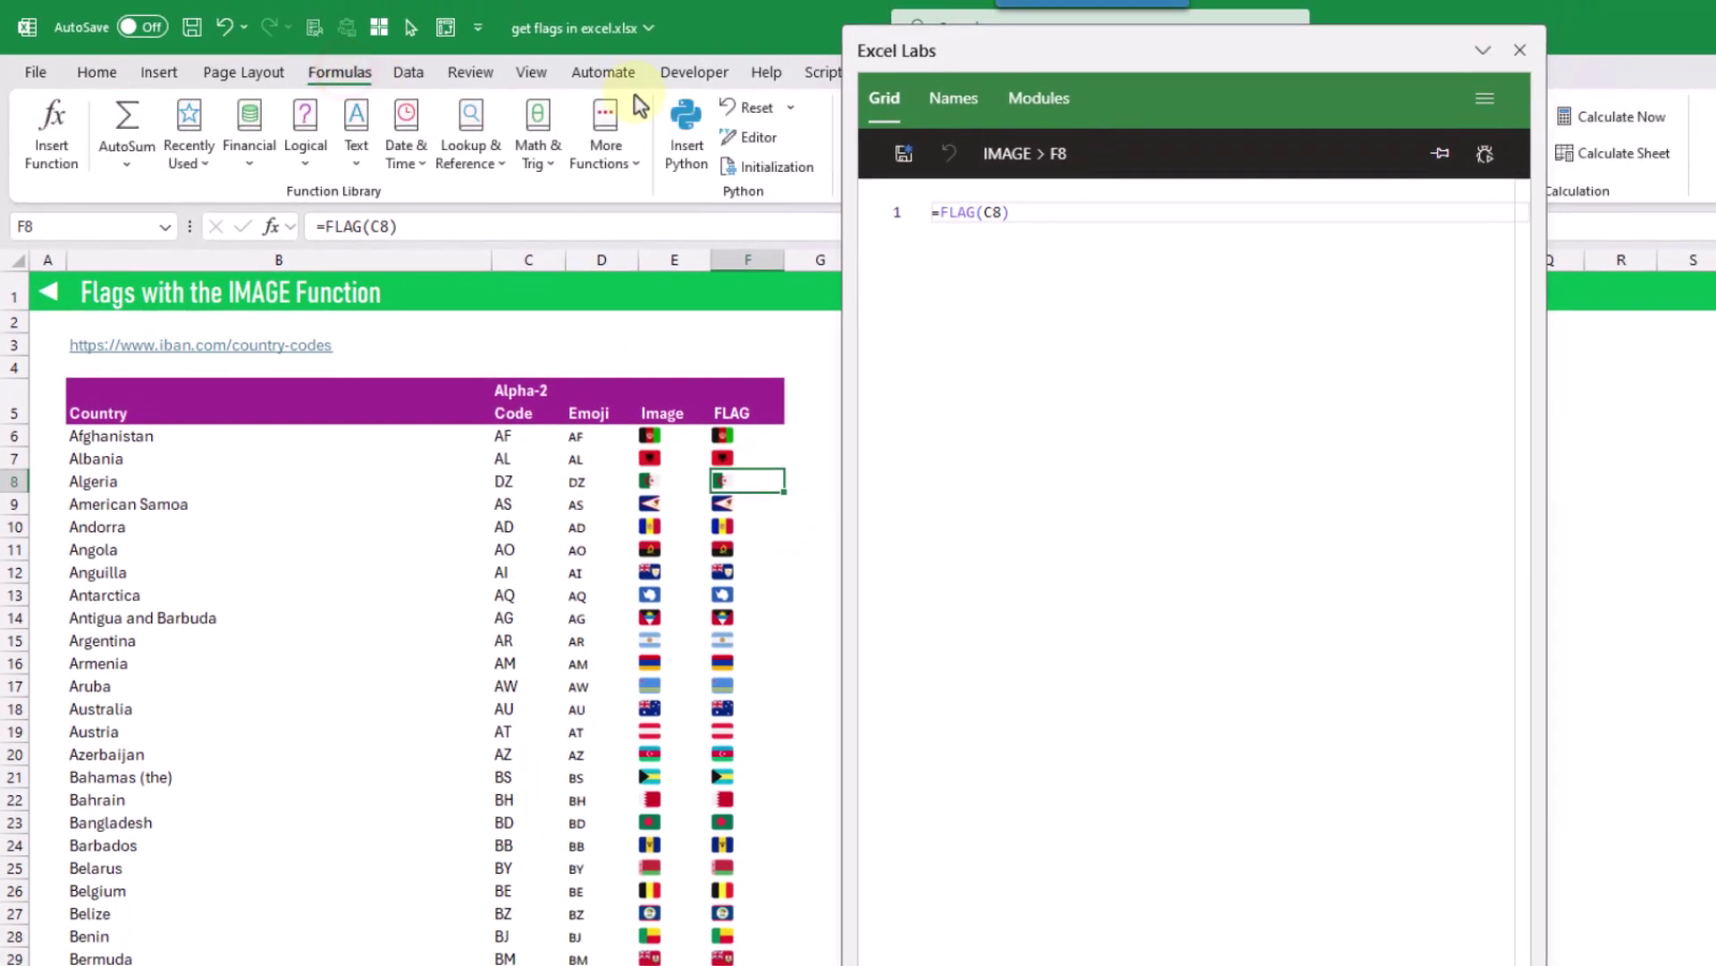
drag(1196, 42, 1588, 135)
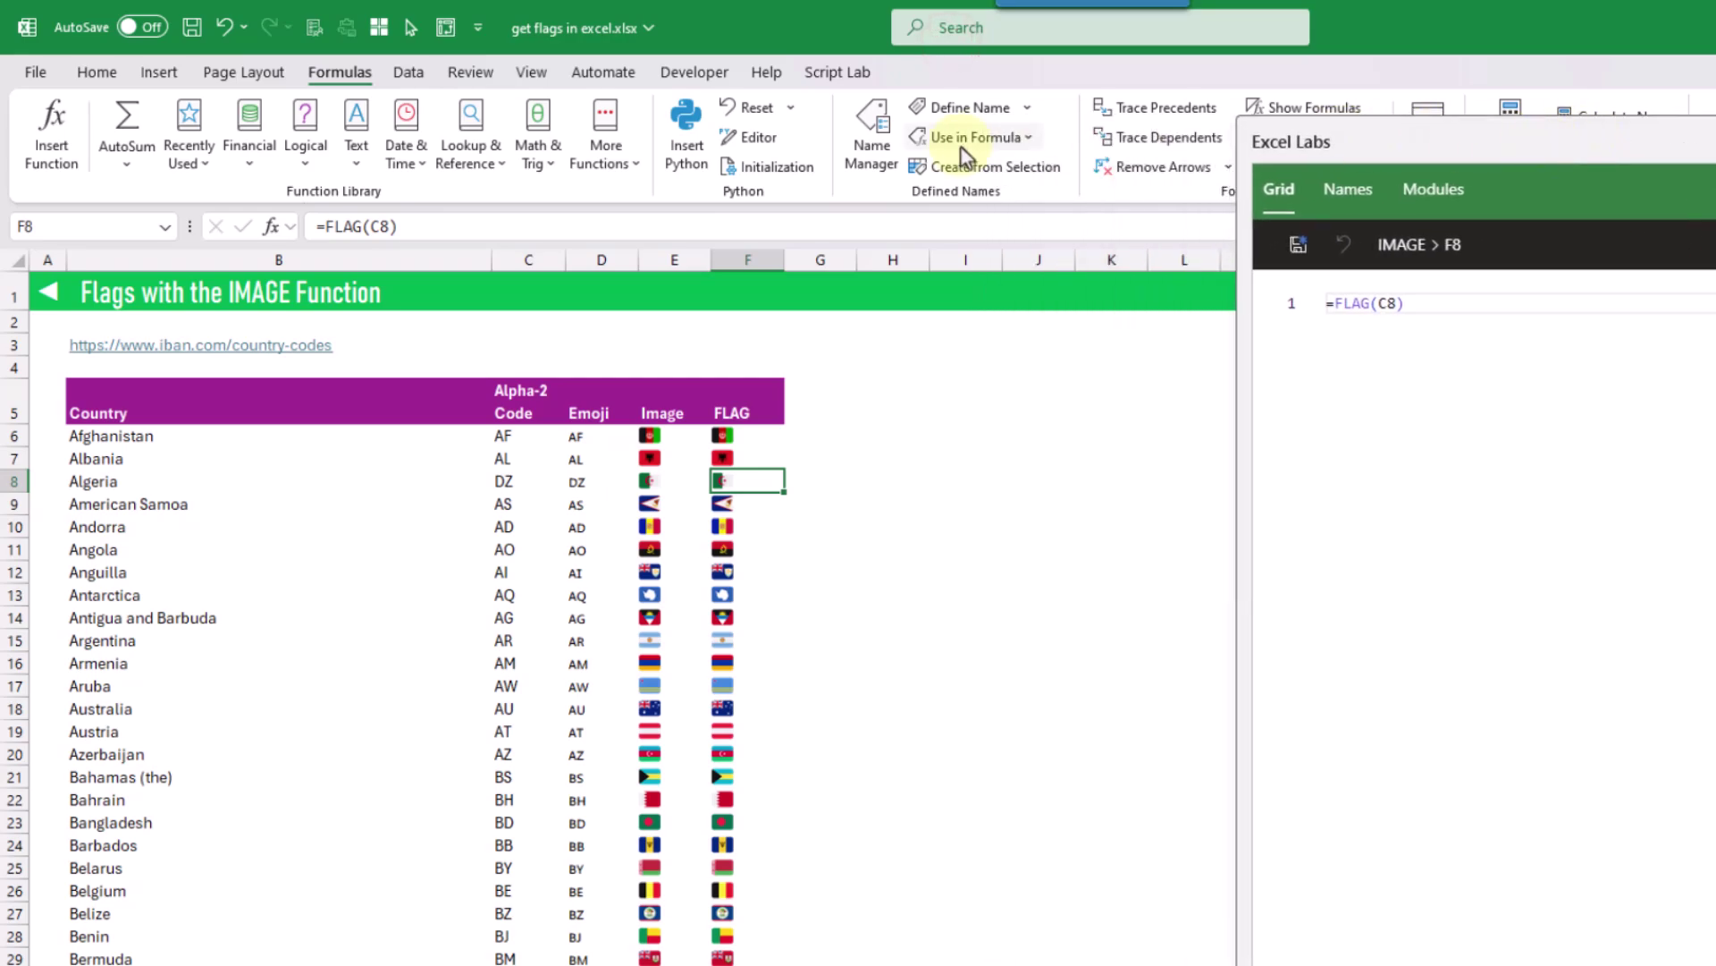
click(869, 132)
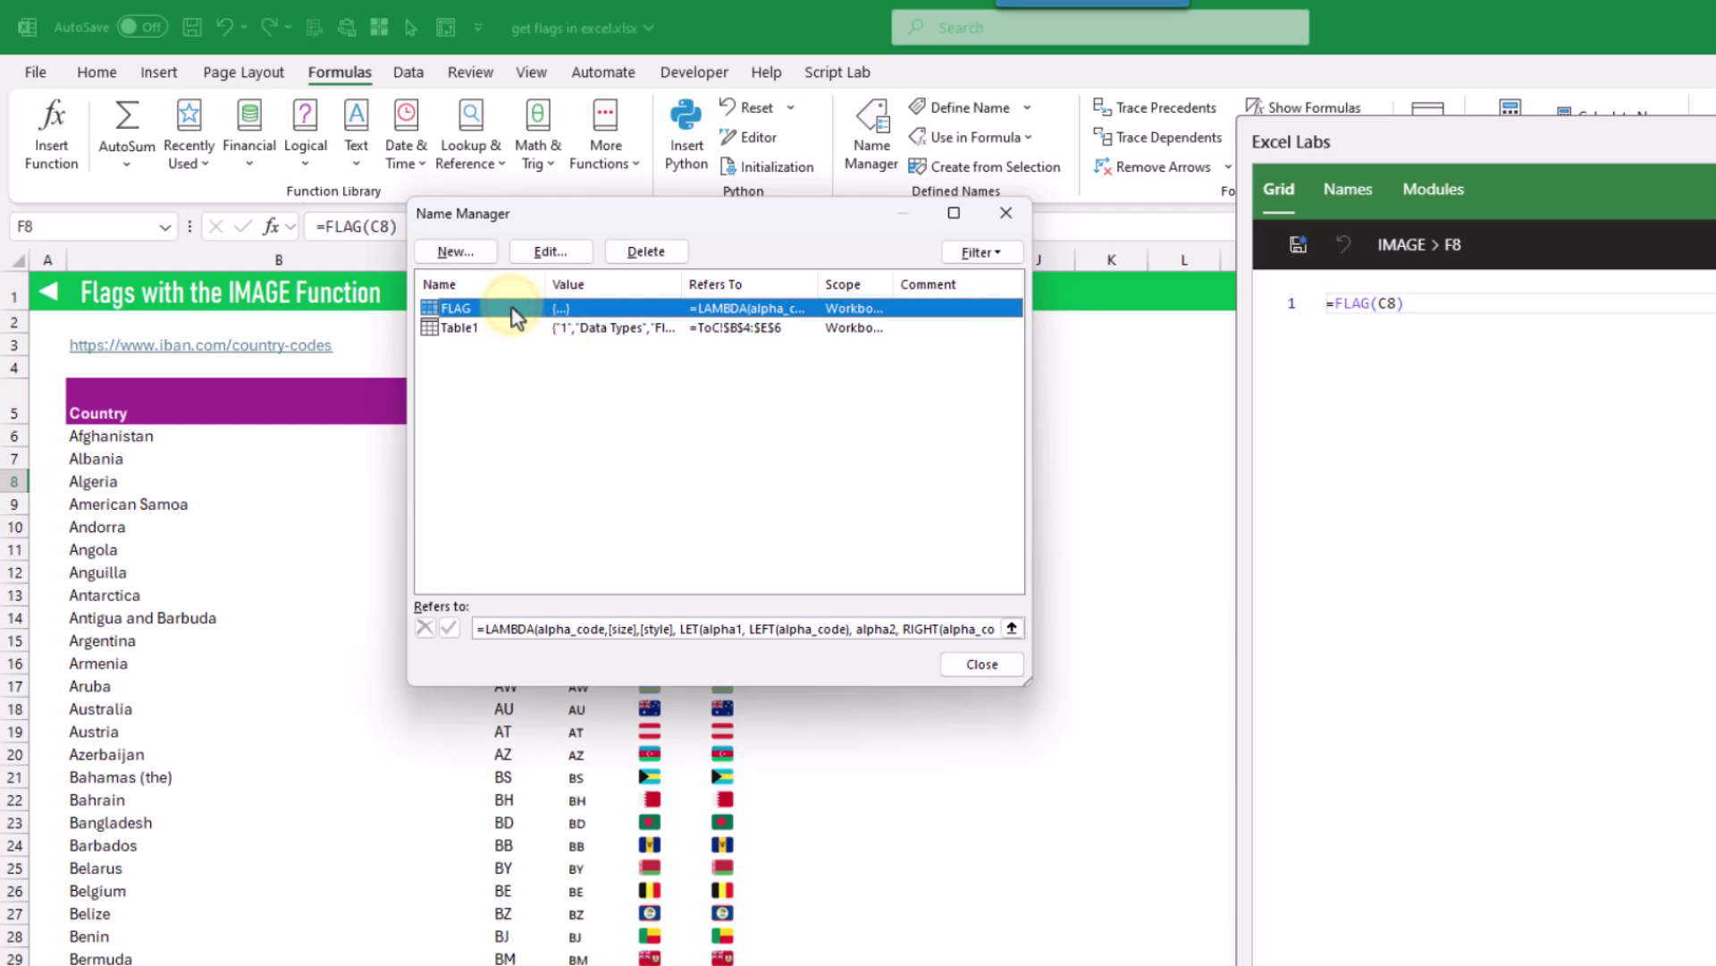
click(550, 251)
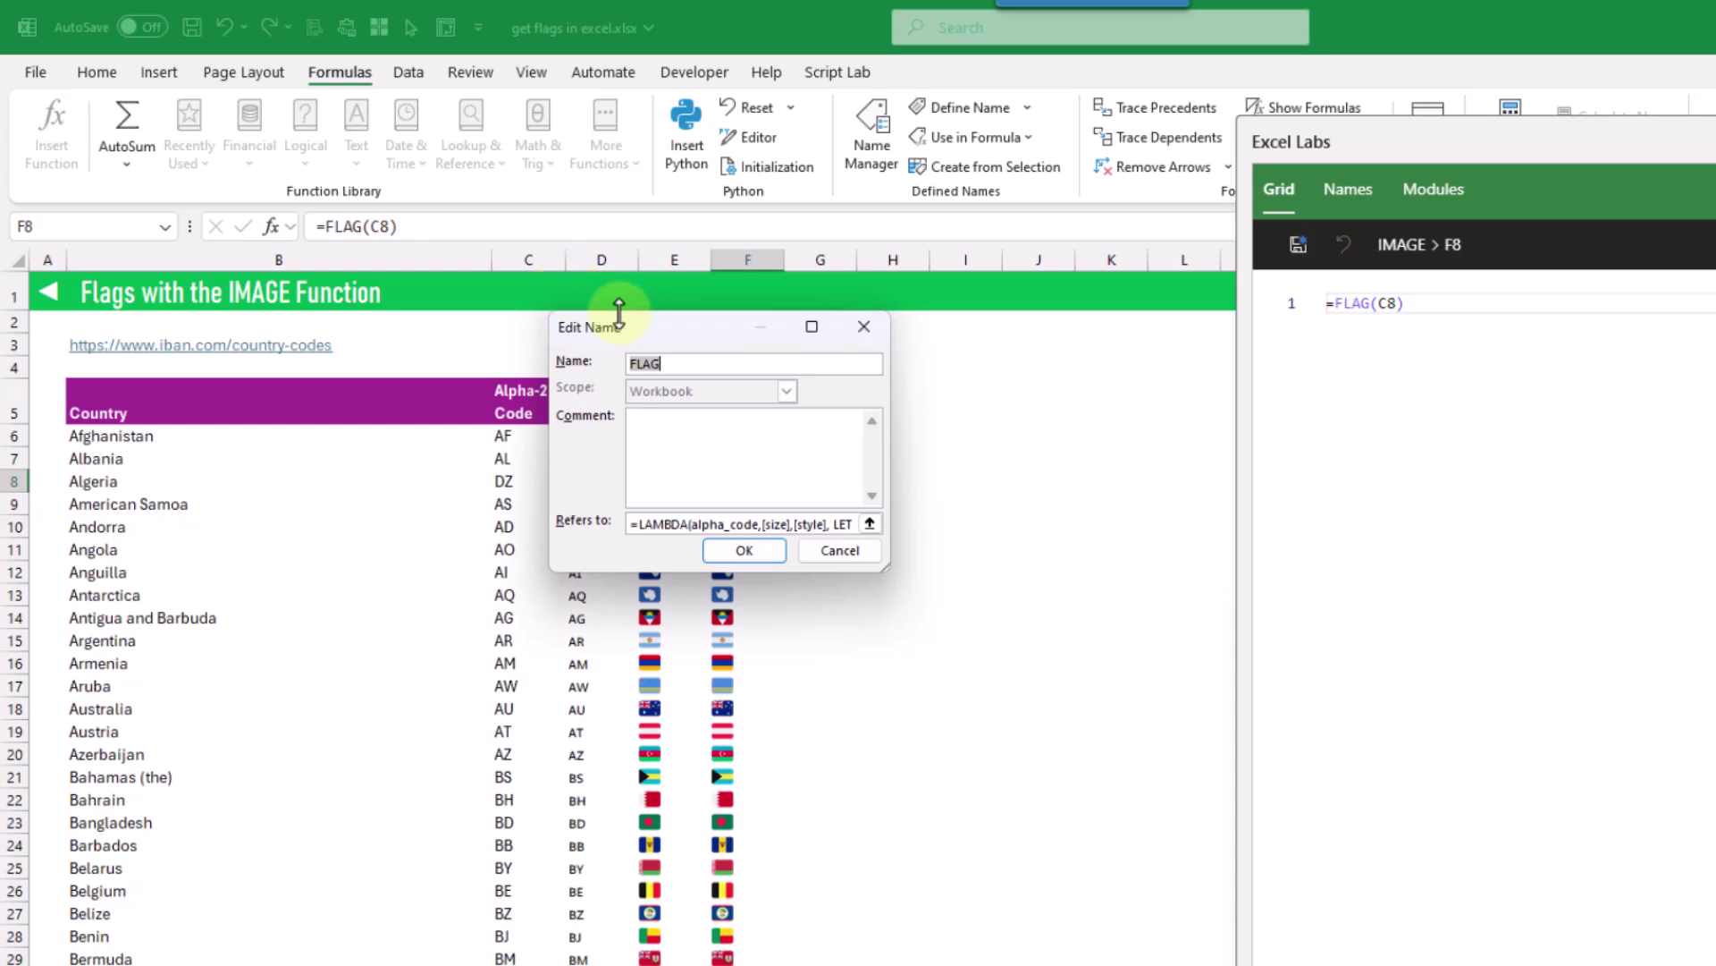
click(737, 362)
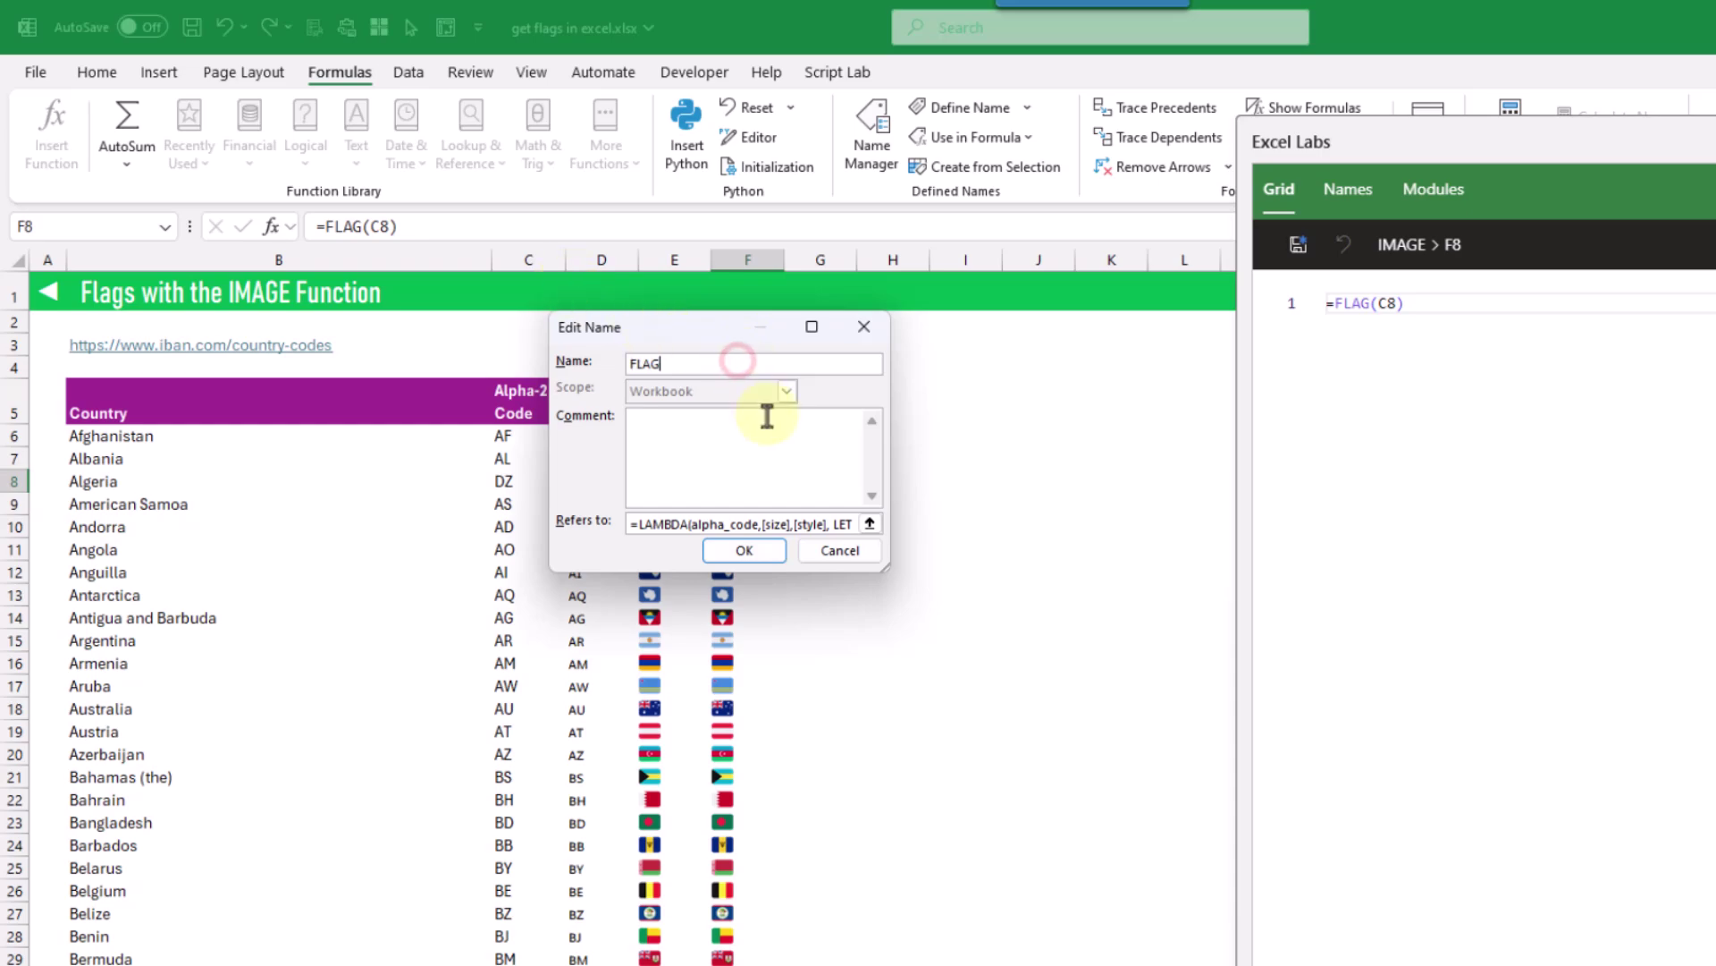
click(685, 523)
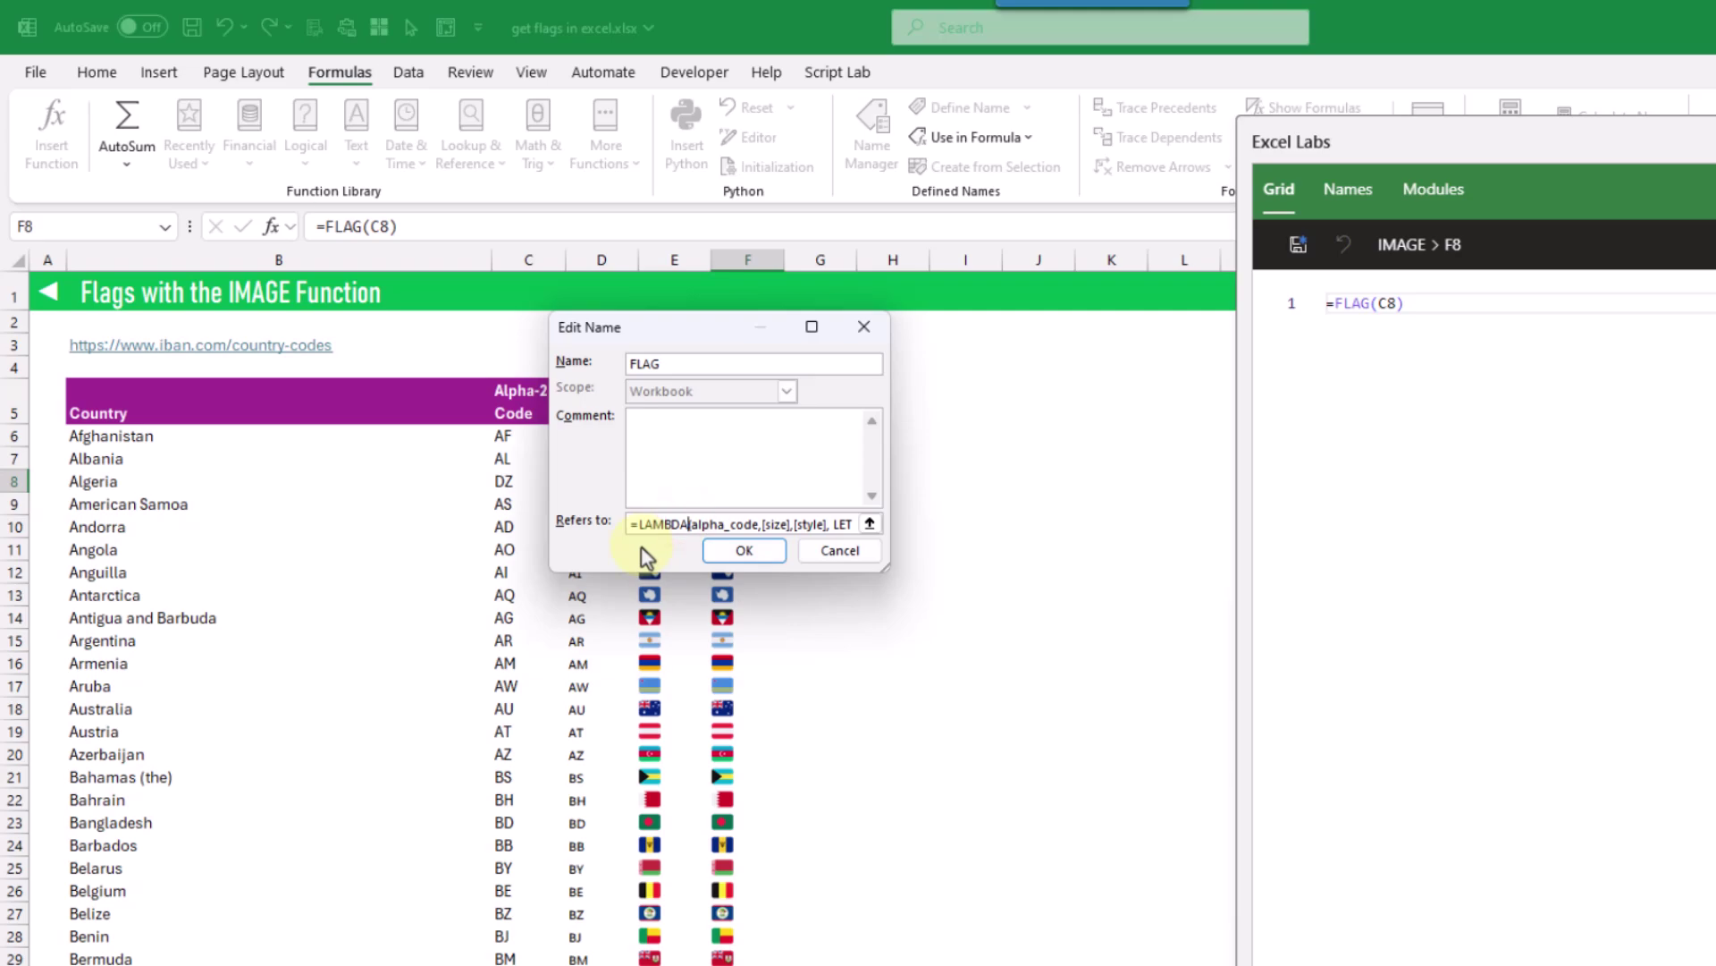
click(731, 548)
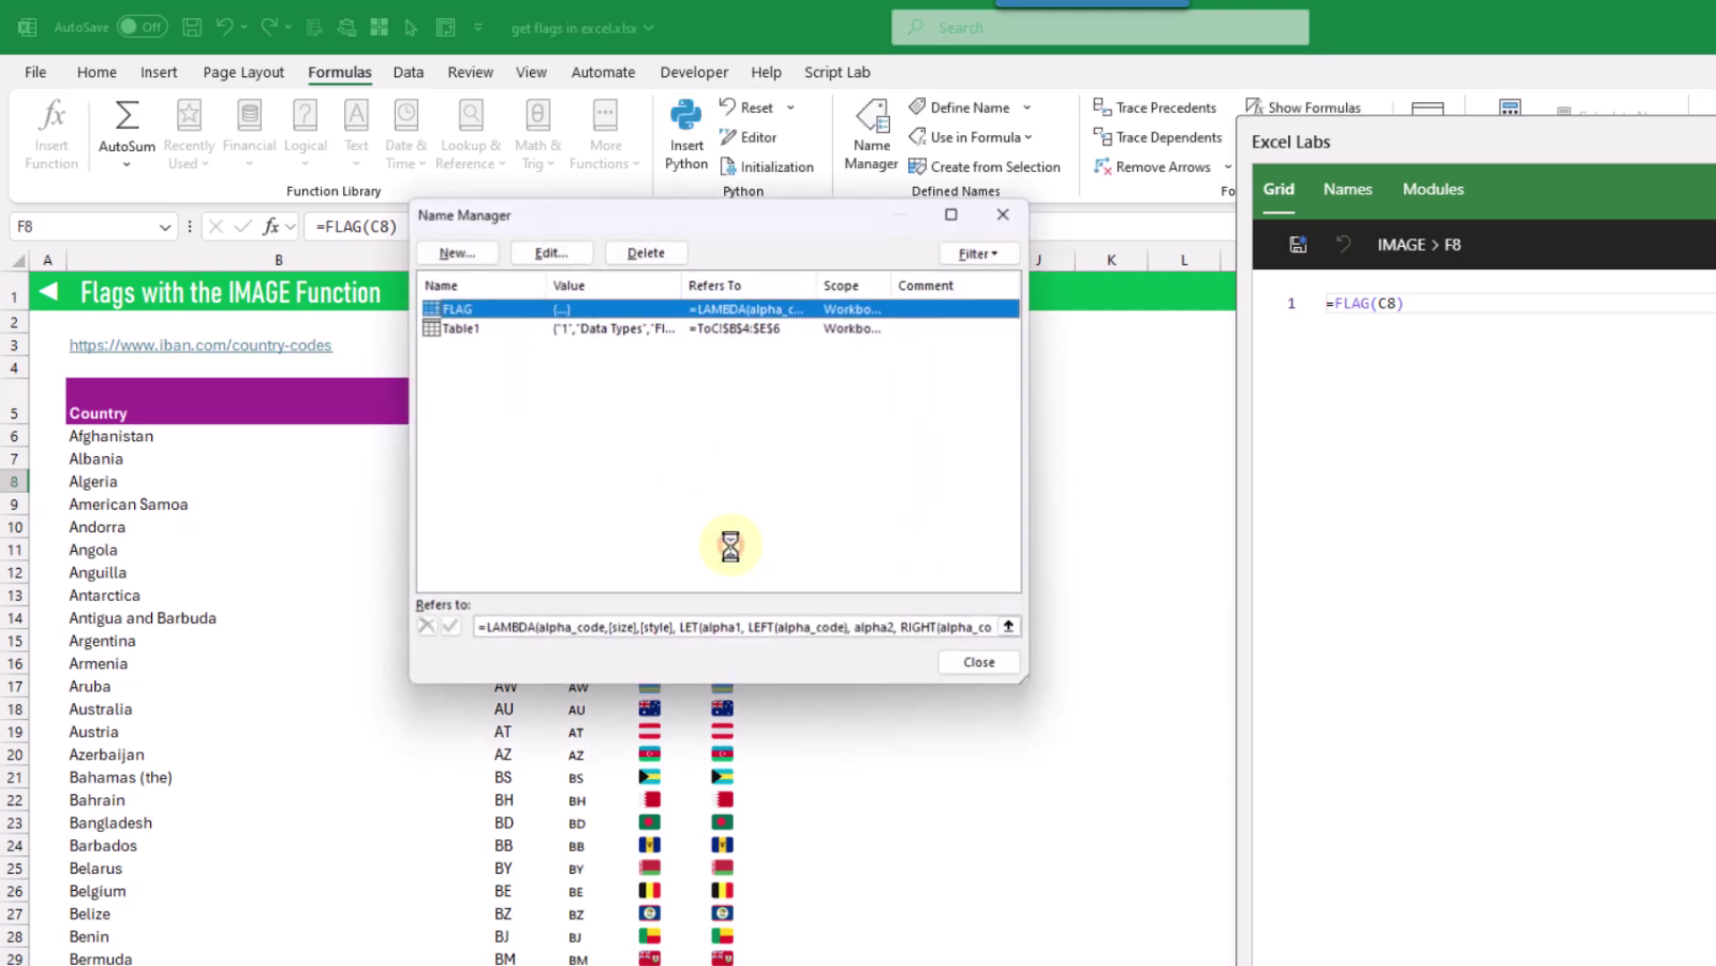
click(982, 663)
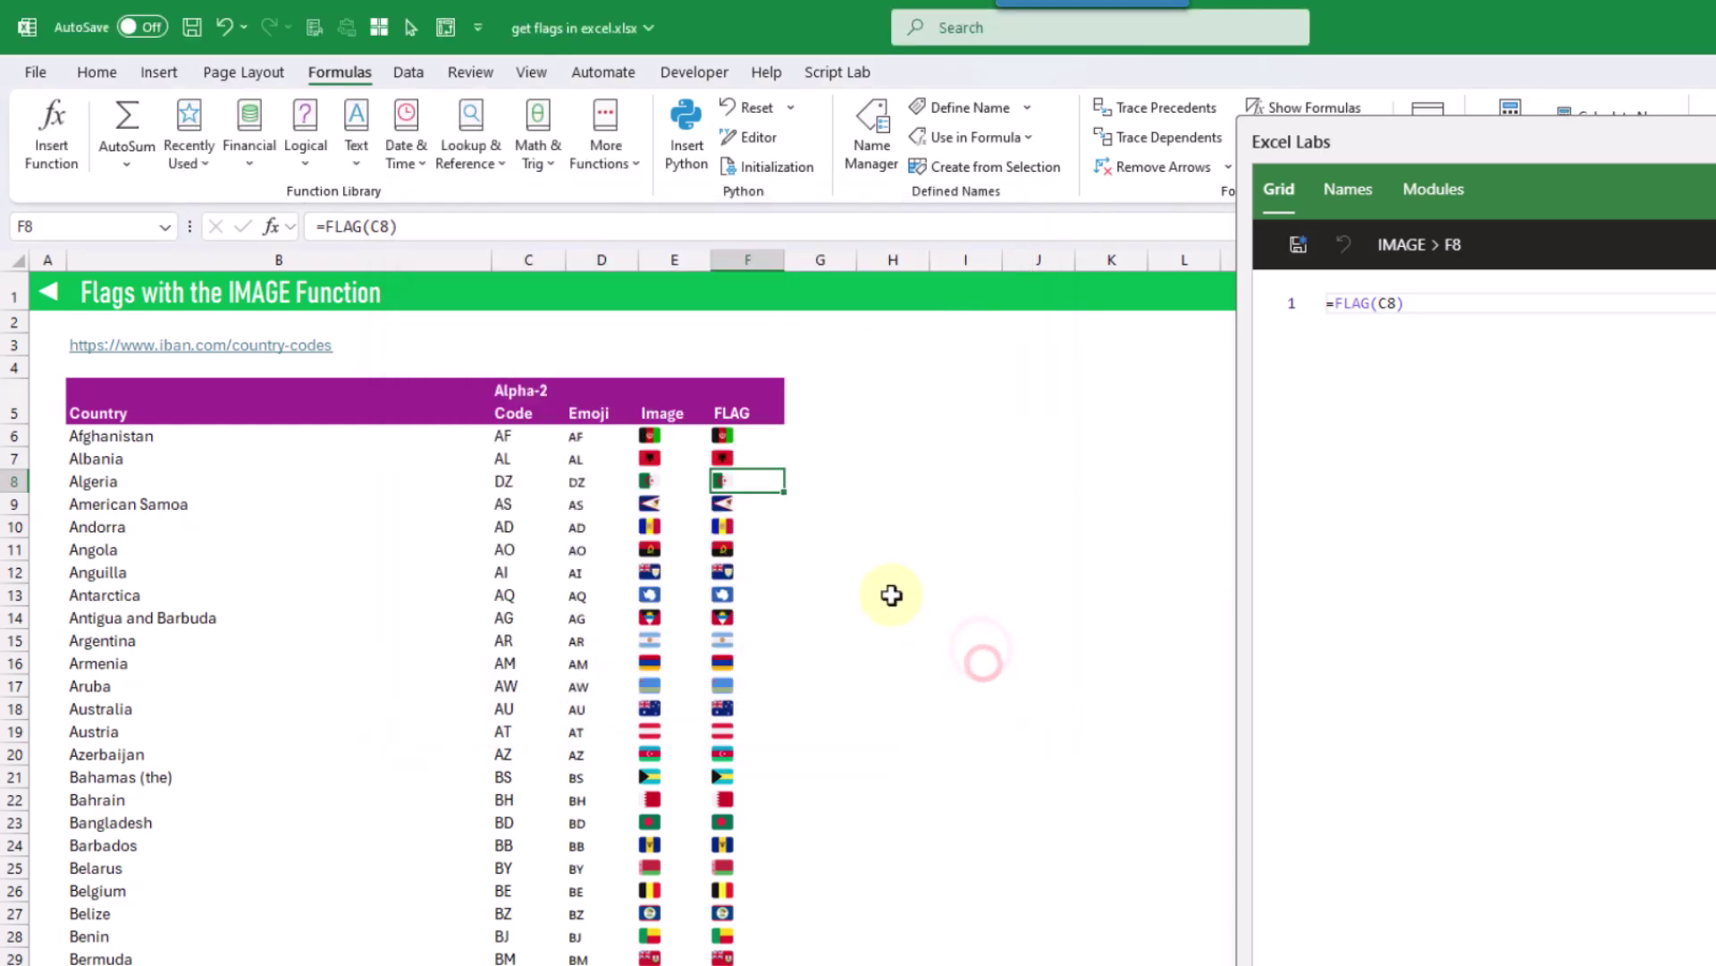
key(Up)
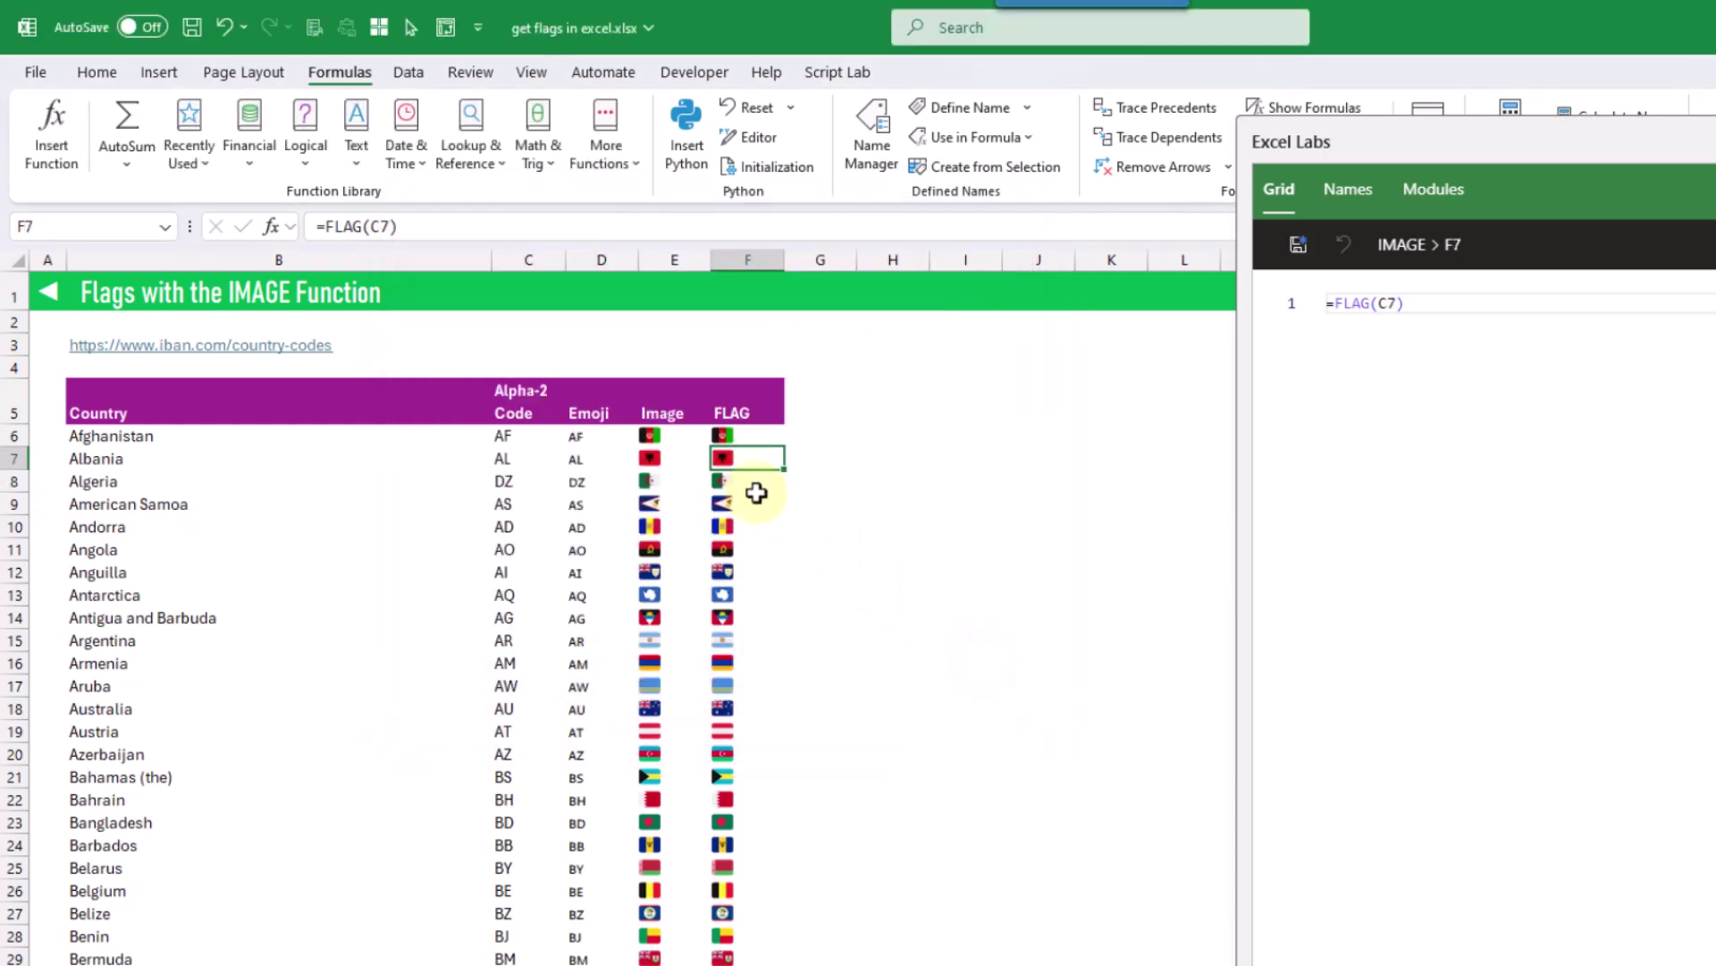